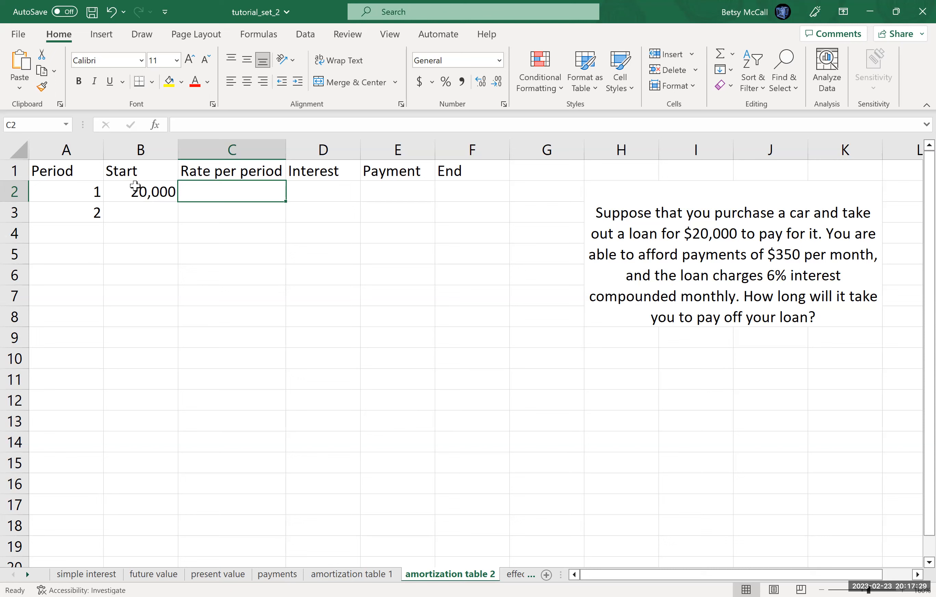
# Step: Enter the formula =6%/12 as the rate per period for period 1 in C2
pyautogui.write('=')
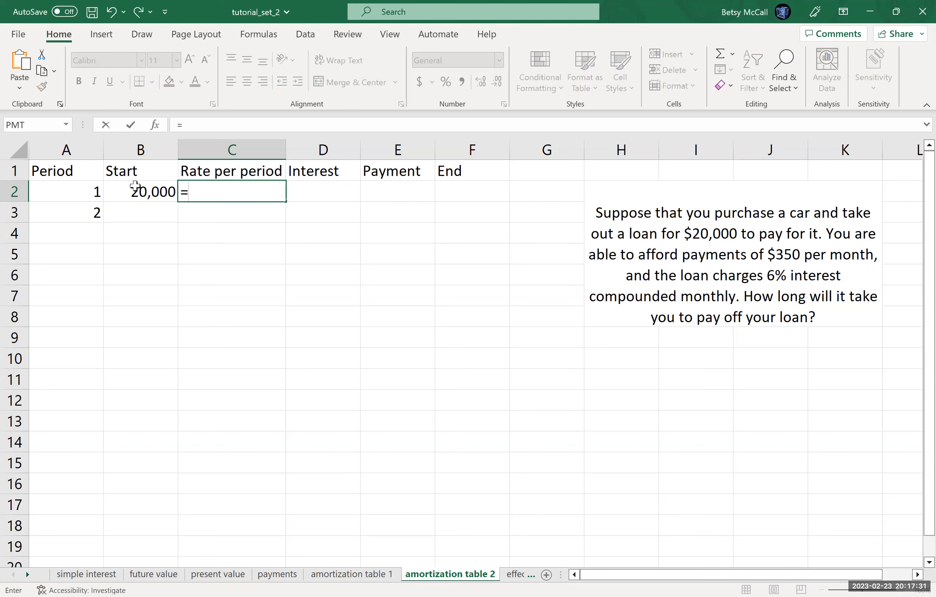
pyautogui.write('6%/12')
pyautogui.press('Return')
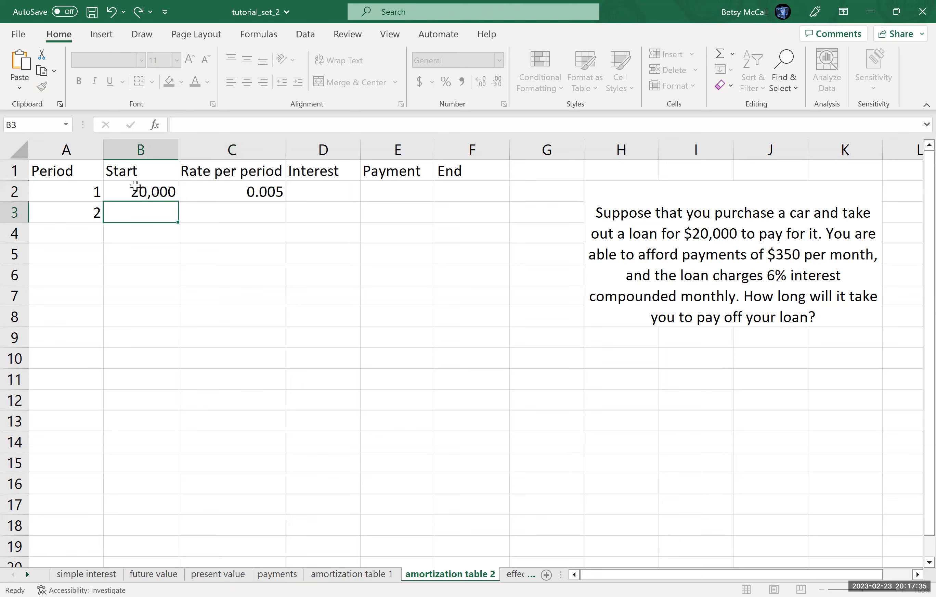
# Step: Format the rate in C2 as a percentage with two decimals and the starting balance in B2 in dollar accounting format
pyautogui.click(268, 193)
pyautogui.click(446, 83)
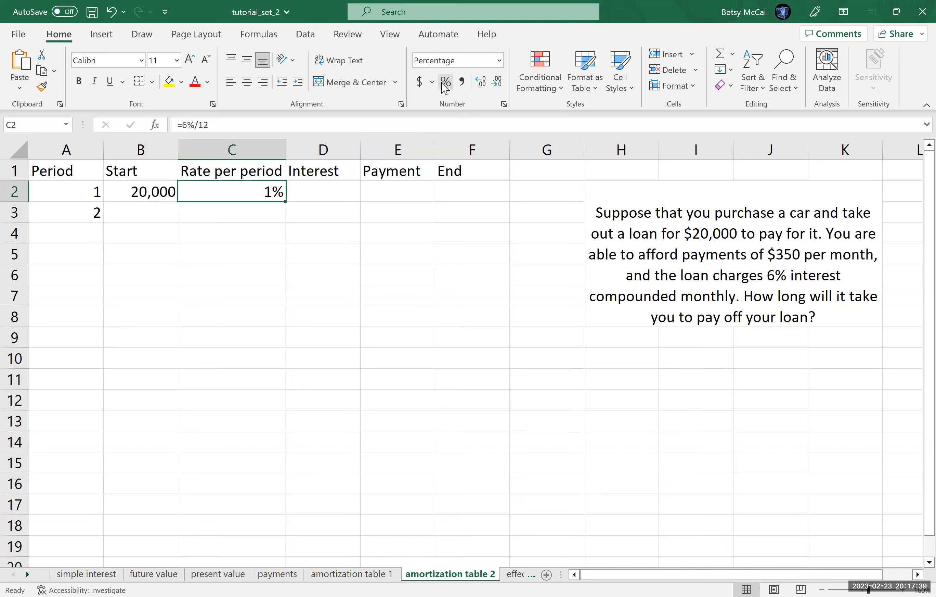
pyautogui.click(481, 82)
pyautogui.click(481, 83)
pyautogui.click(140, 190)
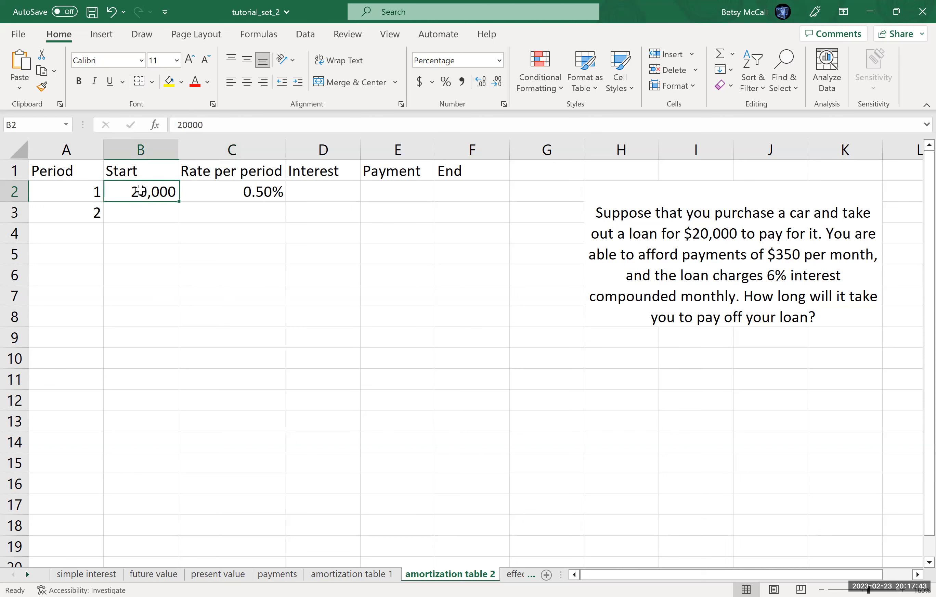
pyautogui.click(420, 82)
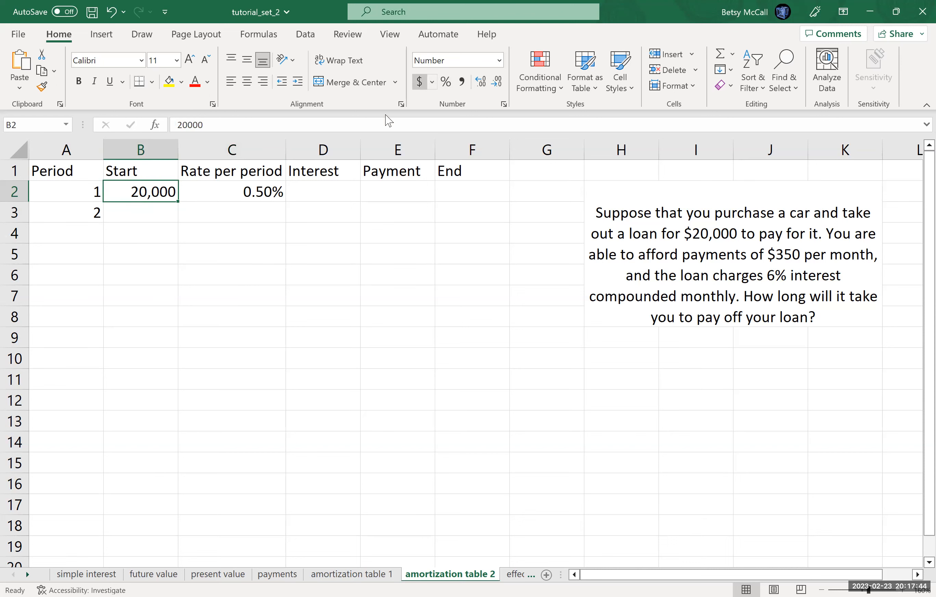
# Step: Calculate the period 1 interest in D2 with the formula =B2*C2
pyautogui.click(327, 185)
pyautogui.write('=')
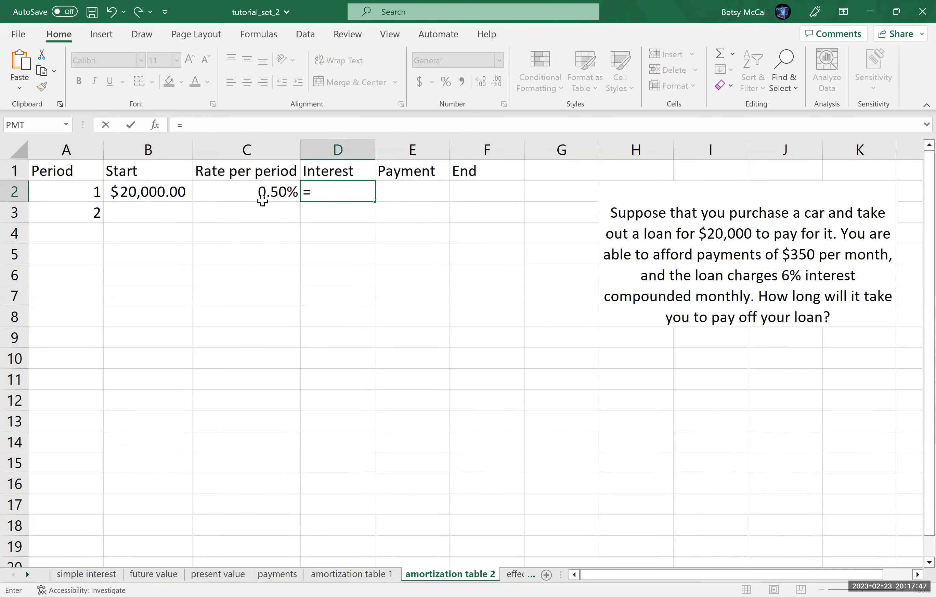
pyautogui.click(158, 189)
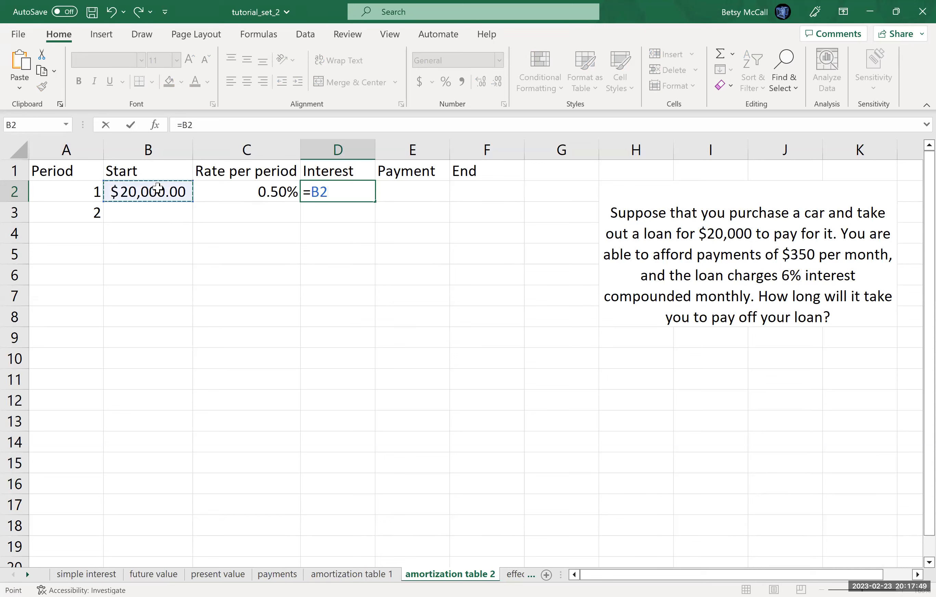
pyautogui.write('*')
pyautogui.click(261, 196)
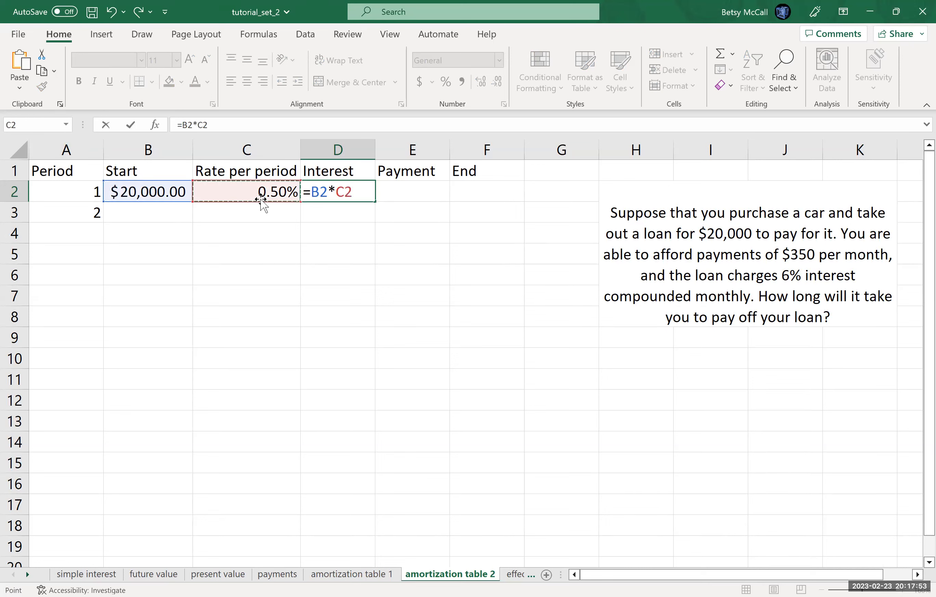
pyautogui.press('Return')
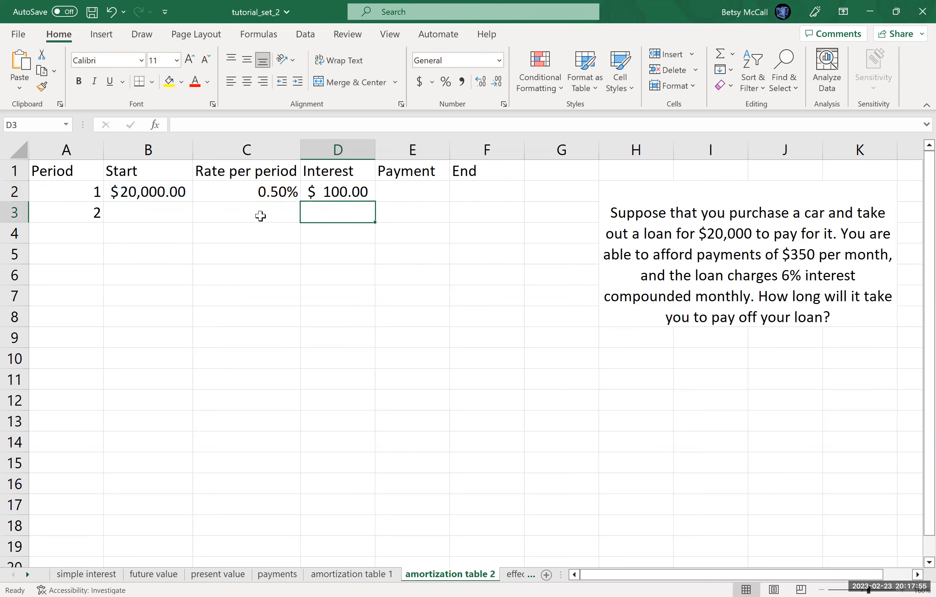
# Step: Enter $350.00 as the period 1 payment in E2
pyautogui.click(414, 195)
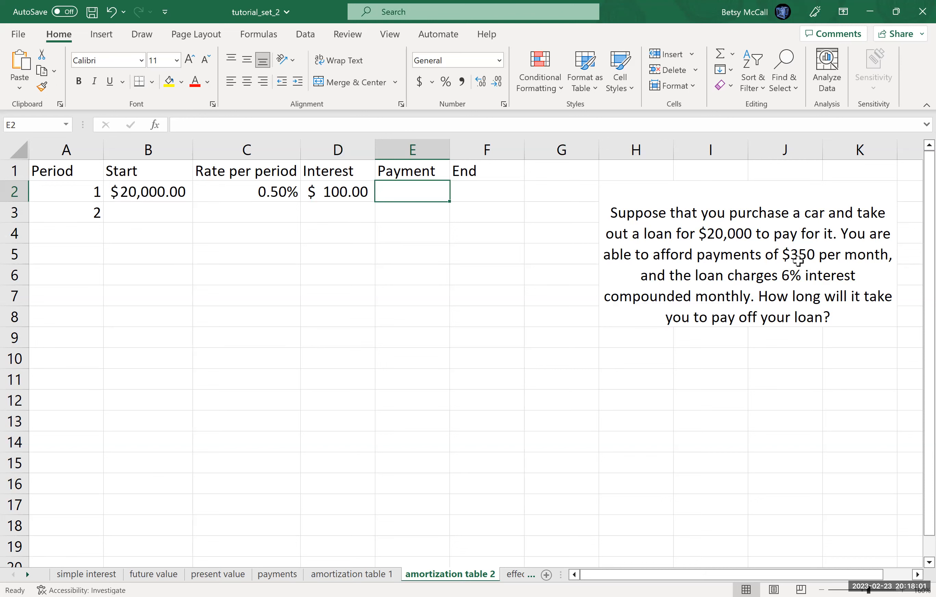
pyautogui.write('$3')
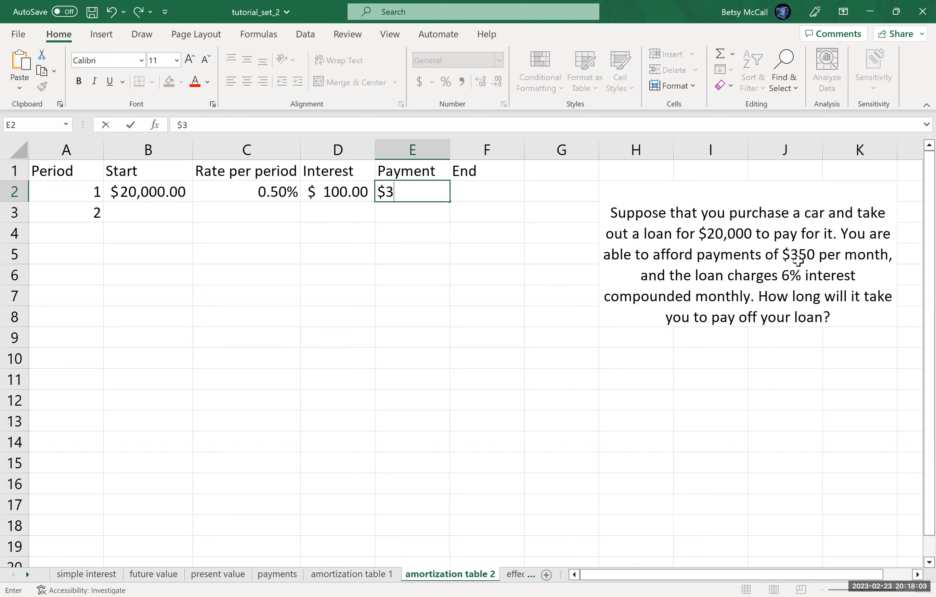
pyautogui.write('50.00')
pyautogui.press('Tab')
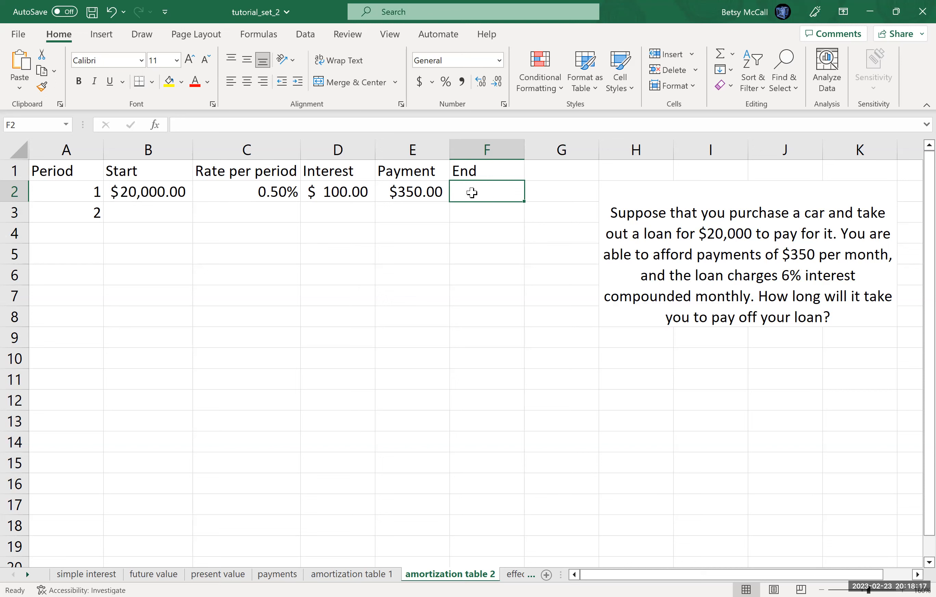
# Step: Calculate the period 1 ending balance in F2 with the formula =B2+D2-E2
pyautogui.write('=')
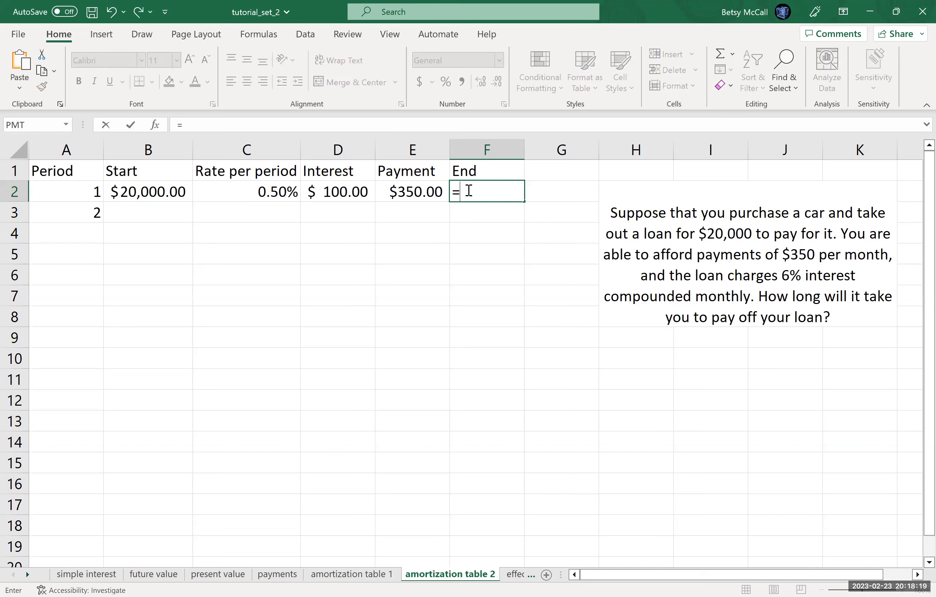
pyautogui.click(176, 194)
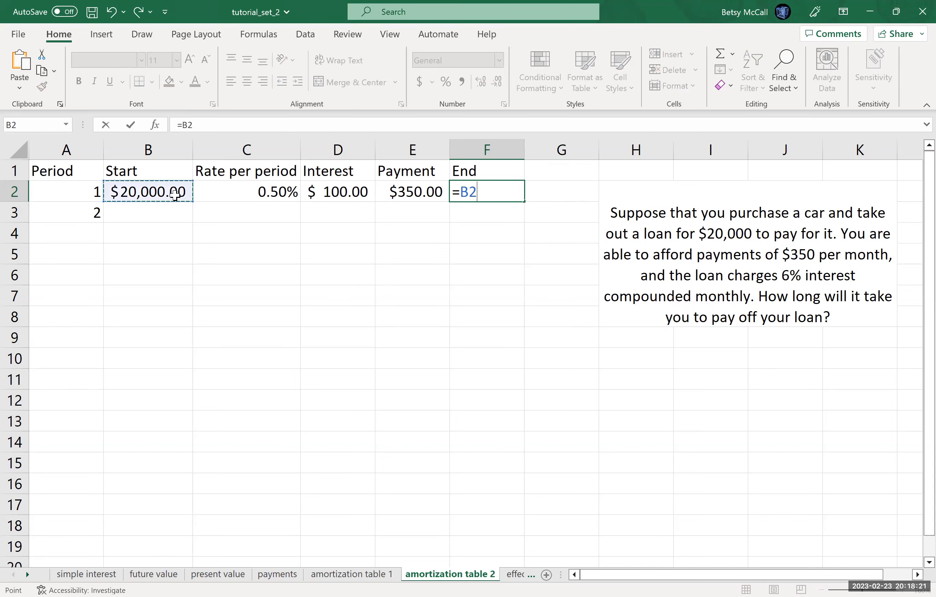
pyautogui.write('+')
pyautogui.click(347, 194)
pyautogui.write('-')
pyautogui.click(420, 191)
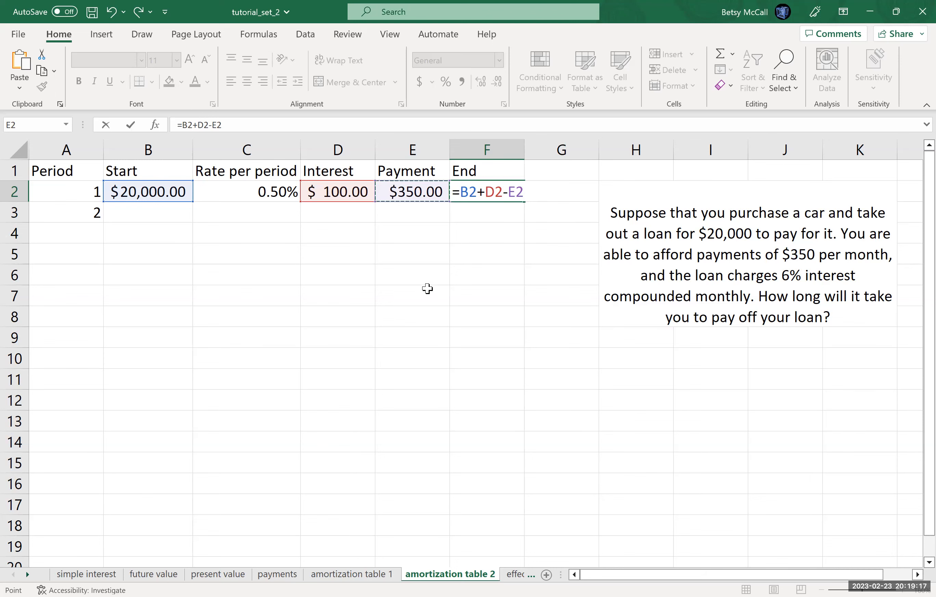
pyautogui.press('Return')
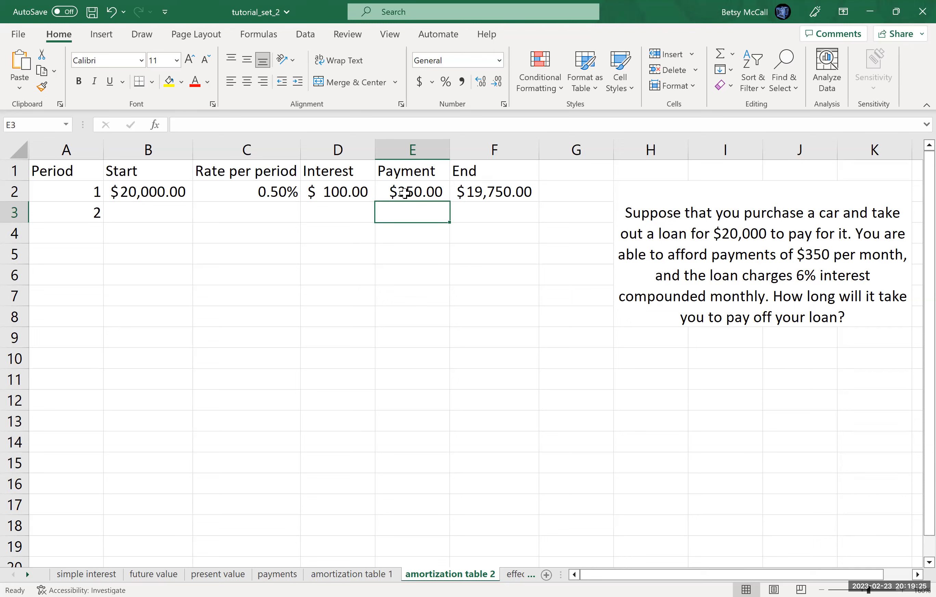
# Step: Link period 2's starting balance in B3 to the previous ending balance with =F2, and its rate in C3 with =C2
pyautogui.click(156, 215)
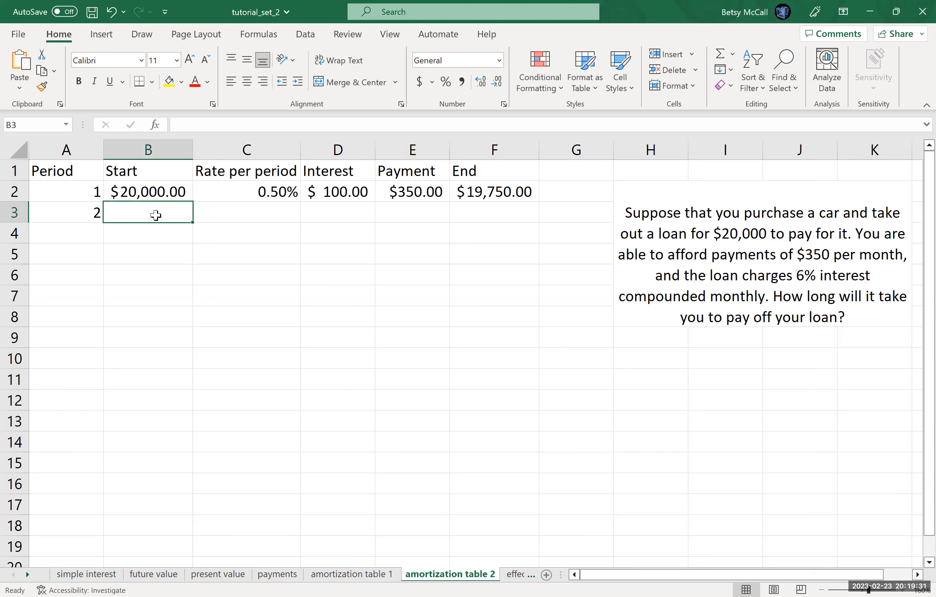
pyautogui.write('=')
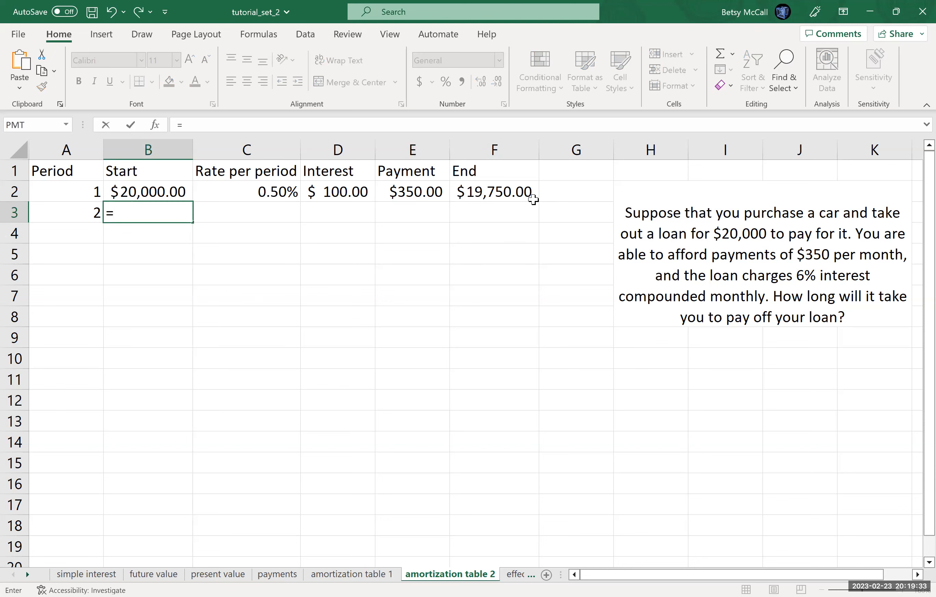
pyautogui.click(517, 192)
pyautogui.press('Return')
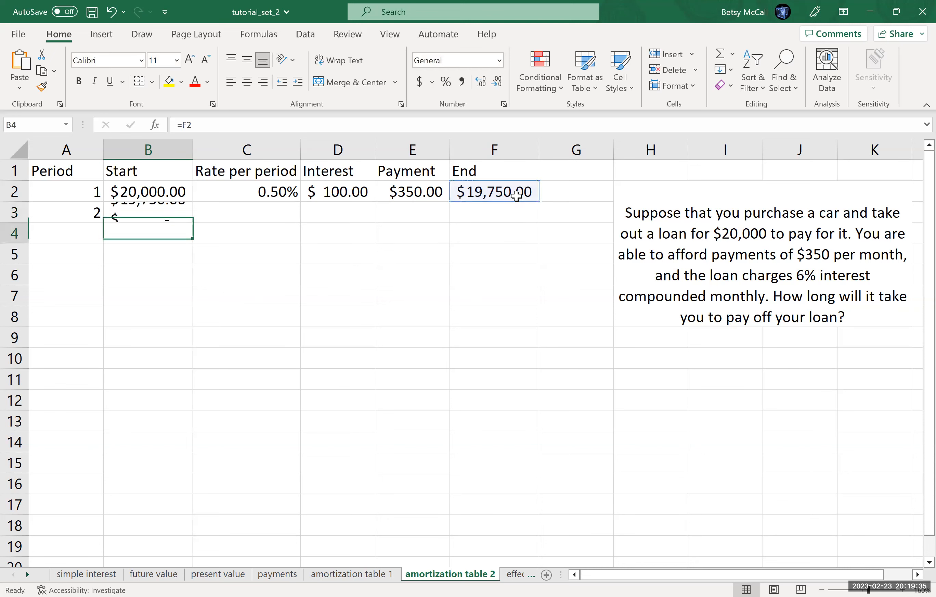
pyautogui.click(288, 209)
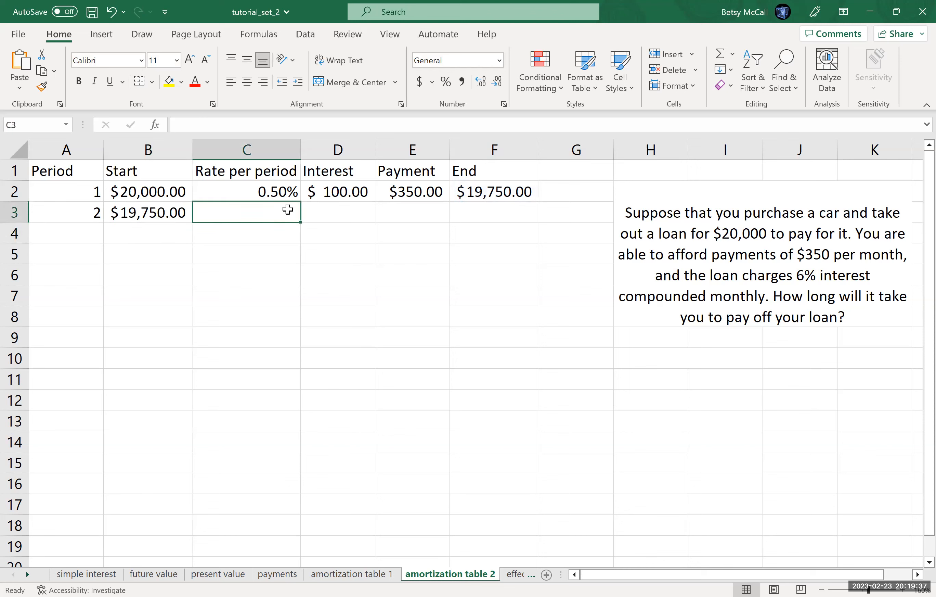
pyautogui.write('=')
pyautogui.click(282, 190)
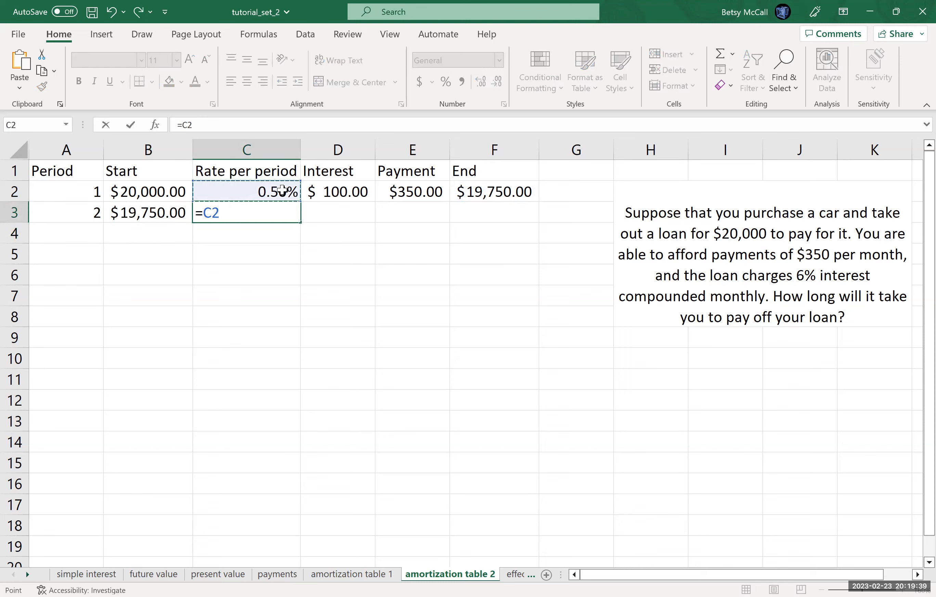
pyautogui.press('Return')
# Step: Fill the interest formula from D2 down to D3 and set the period 2 payment in E3 to =E2
pyautogui.click(334, 211)
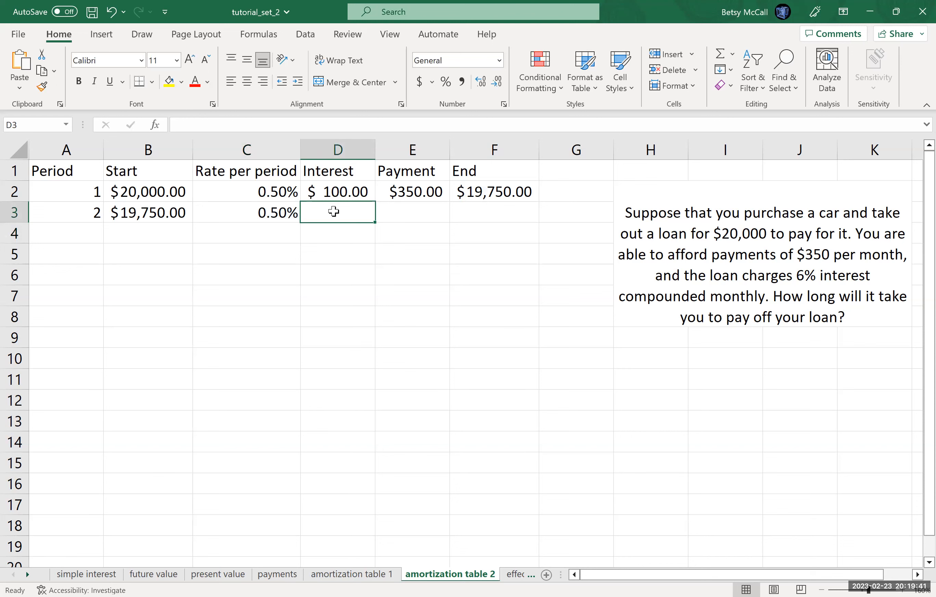
pyautogui.click(352, 191)
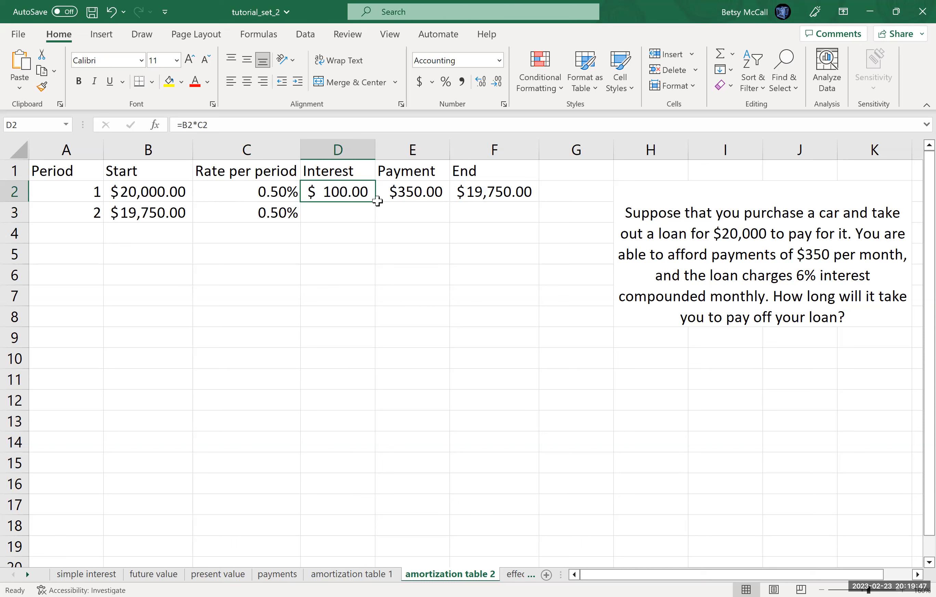
pyautogui.moveTo(376, 210); pyautogui.dragTo(374, 217)
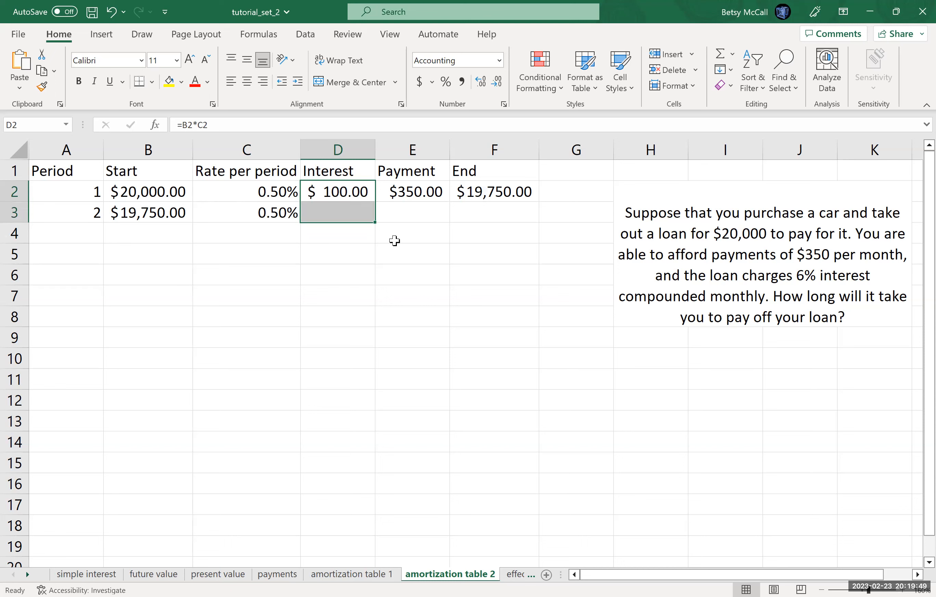
pyautogui.click(423, 215)
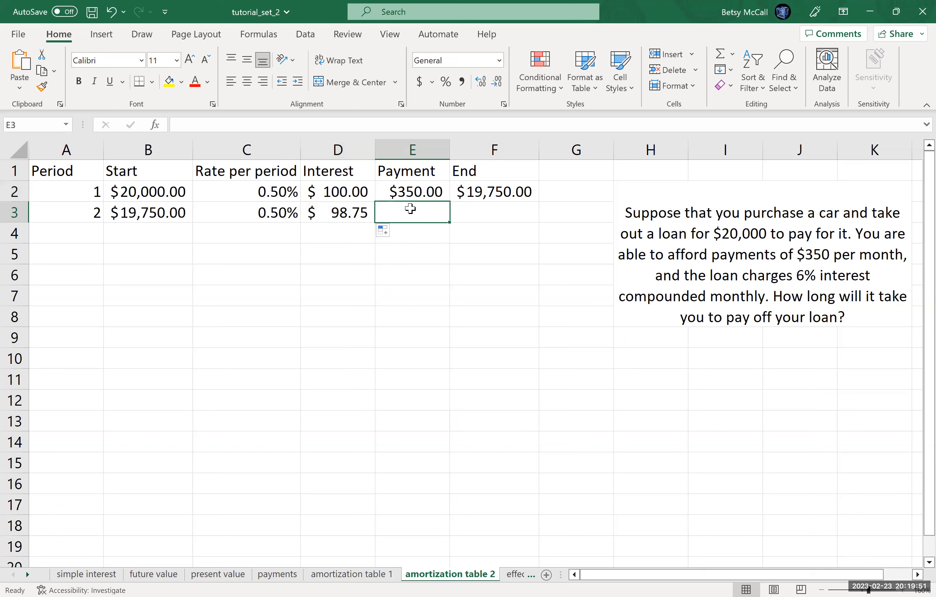
pyautogui.write('=')
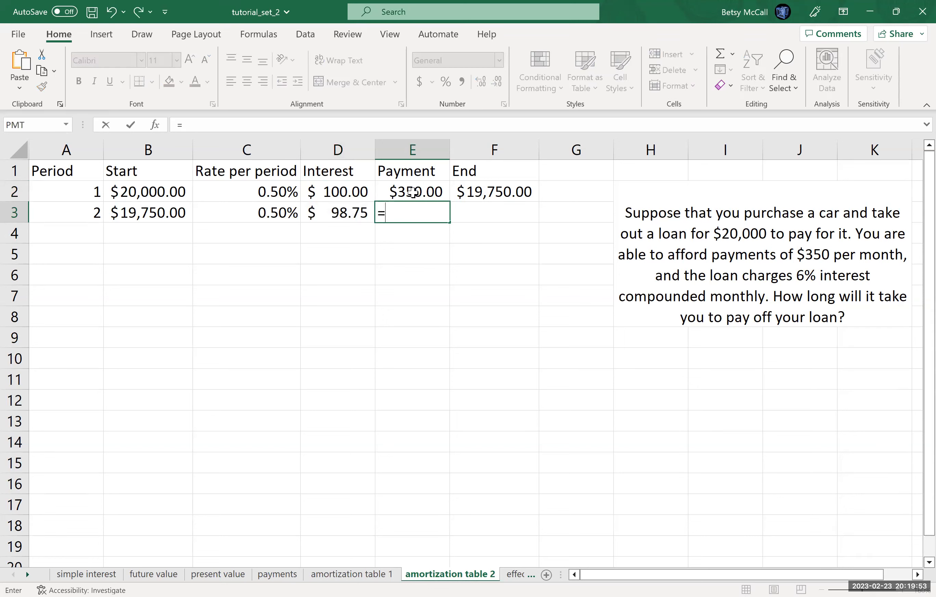
pyautogui.click(412, 192)
pyautogui.press('Return')
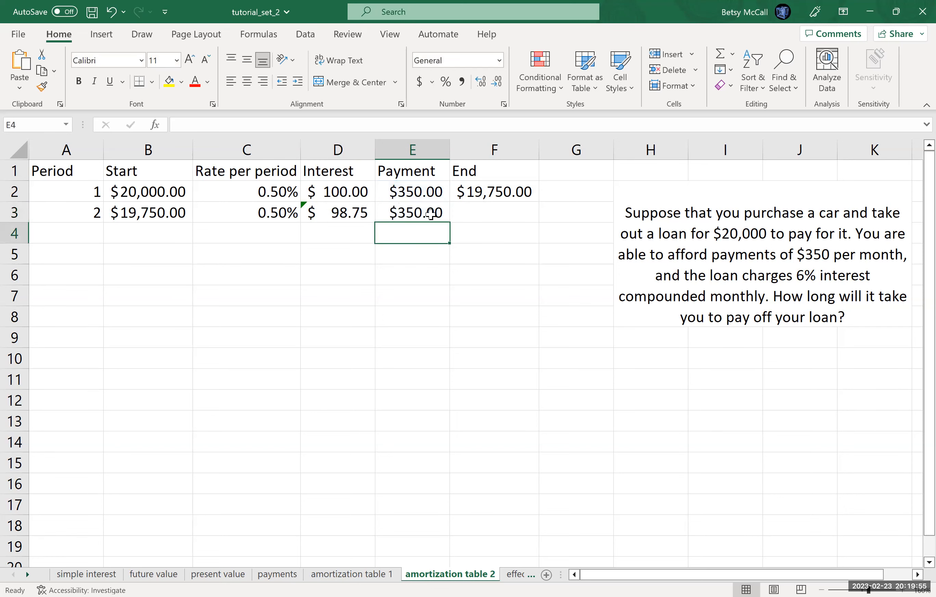
# Step: Fill the ending balance formula from F2 down to F3
pyautogui.click(479, 214)
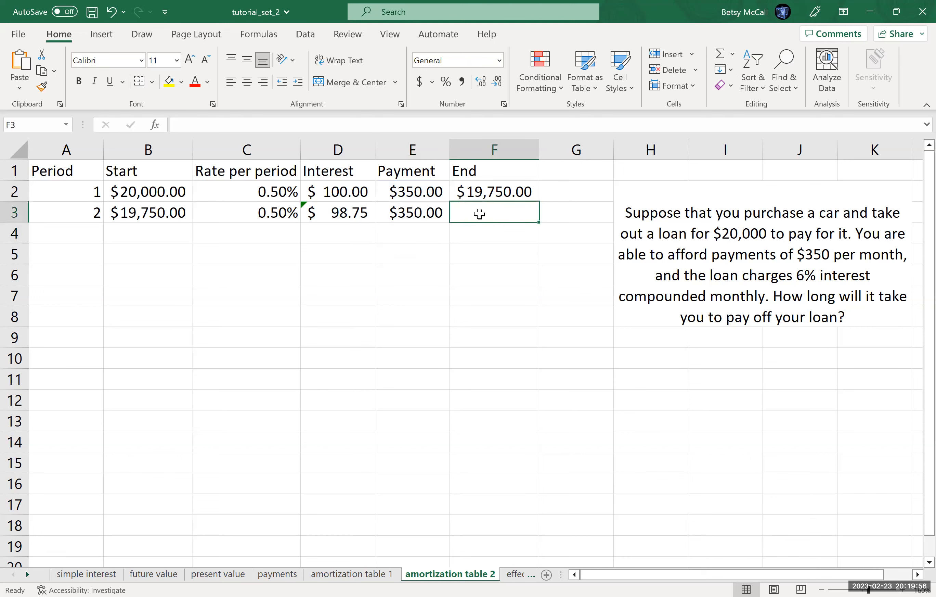
pyautogui.click(398, 215)
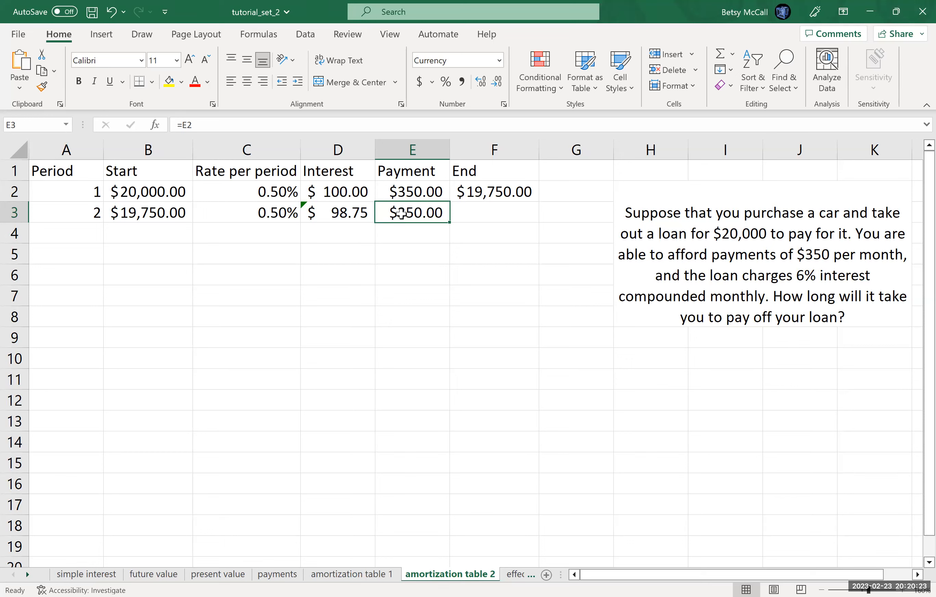
pyautogui.click(485, 221)
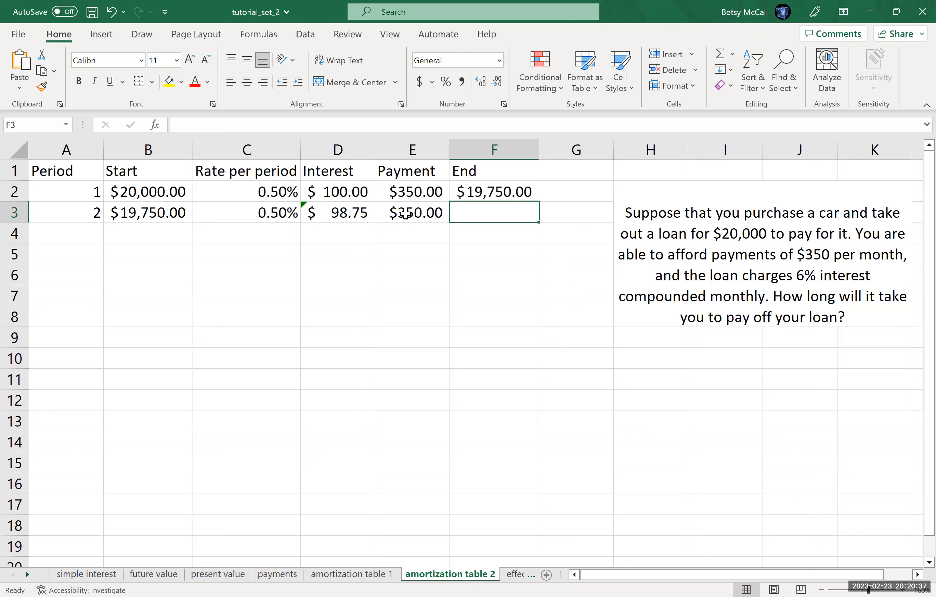
pyautogui.click(481, 190)
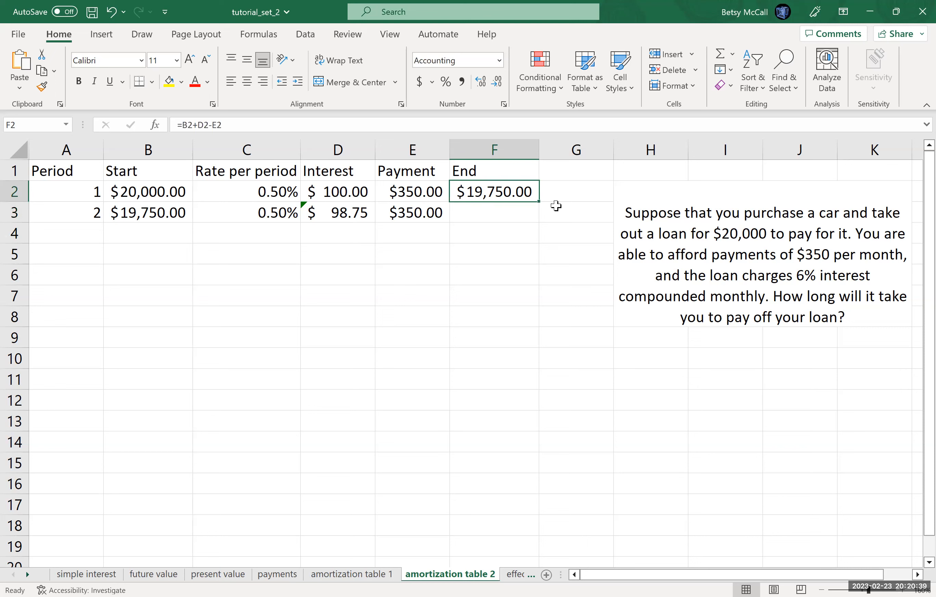
pyautogui.moveTo(539, 201); pyautogui.dragTo(540, 218)
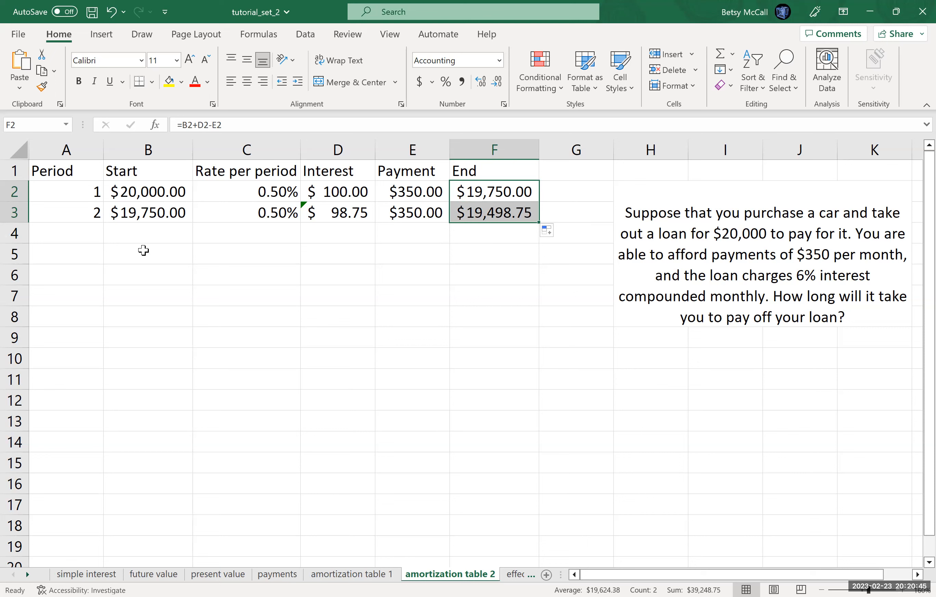
# Step: Fill the whole period 2 row, A3:F3, down through row 19 to extend the amortization table to period 18
pyautogui.moveTo(74, 217); pyautogui.dragTo(495, 214)
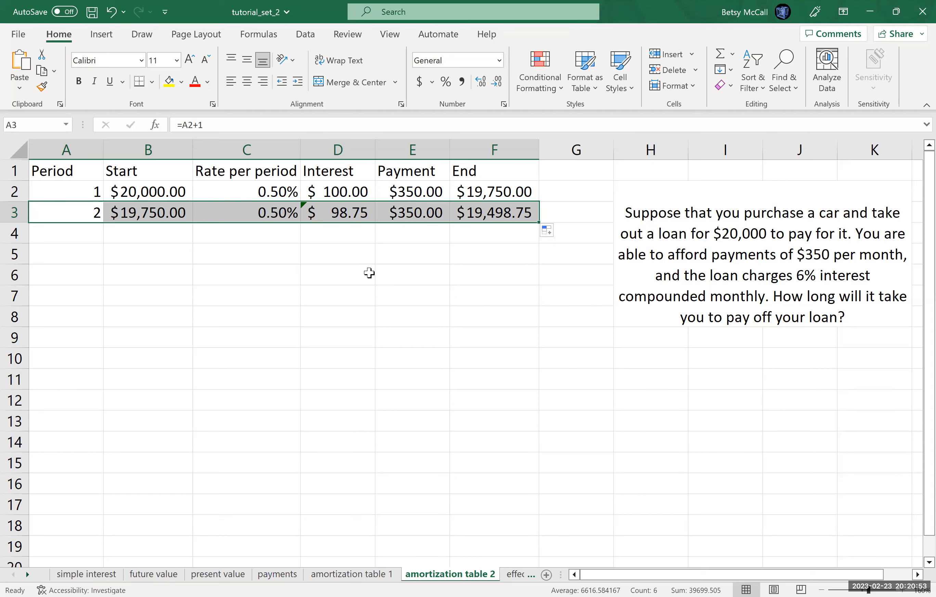
pyautogui.moveTo(537, 222); pyautogui.dragTo(522, 353)
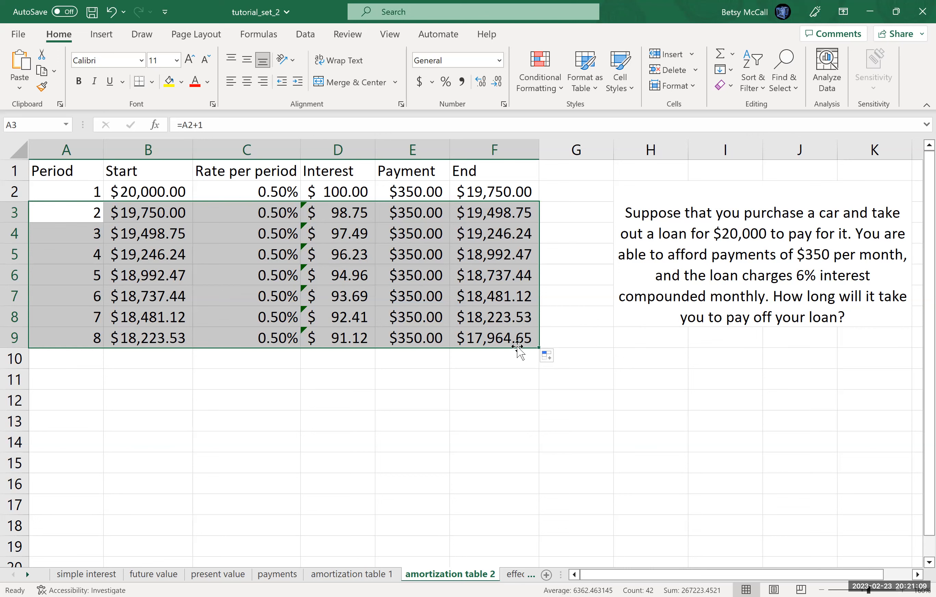
pyautogui.moveTo(532, 348); pyautogui.dragTo(533, 562)
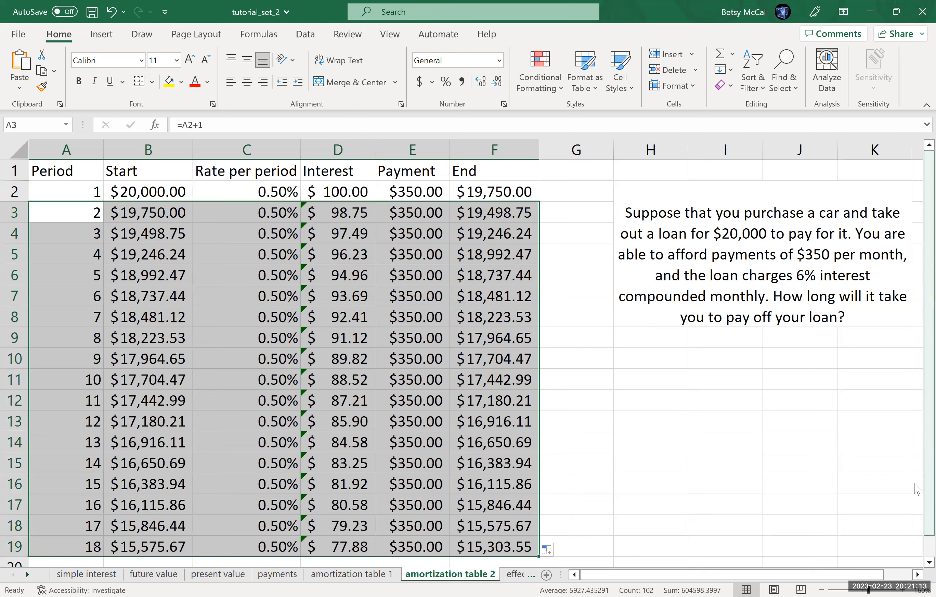
# Step: Fill the selected amortization rows from row 19 down through row 72 to extend the table to period 71
pyautogui.scroll(-3, 917, 572)
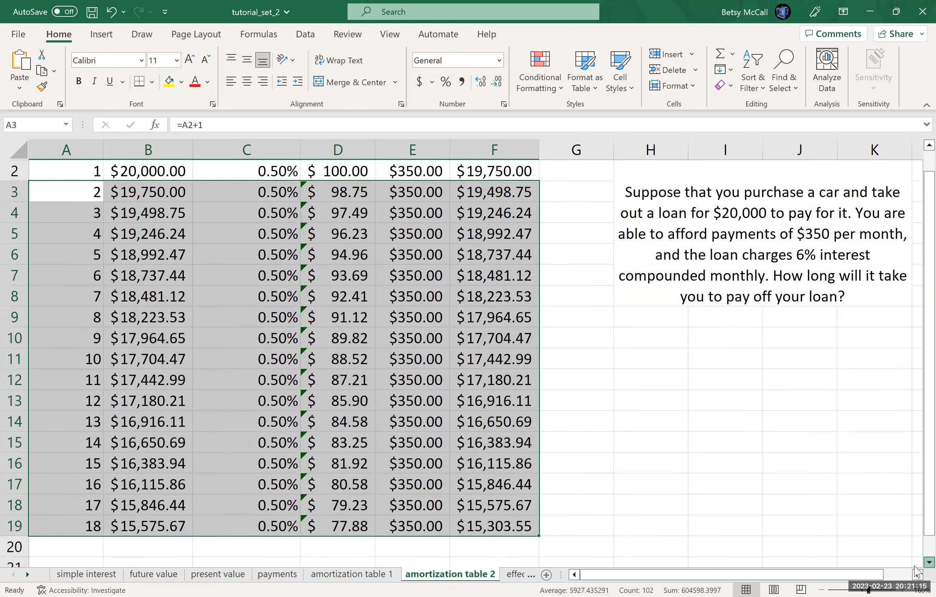
pyautogui.scroll(-2, 916, 572)
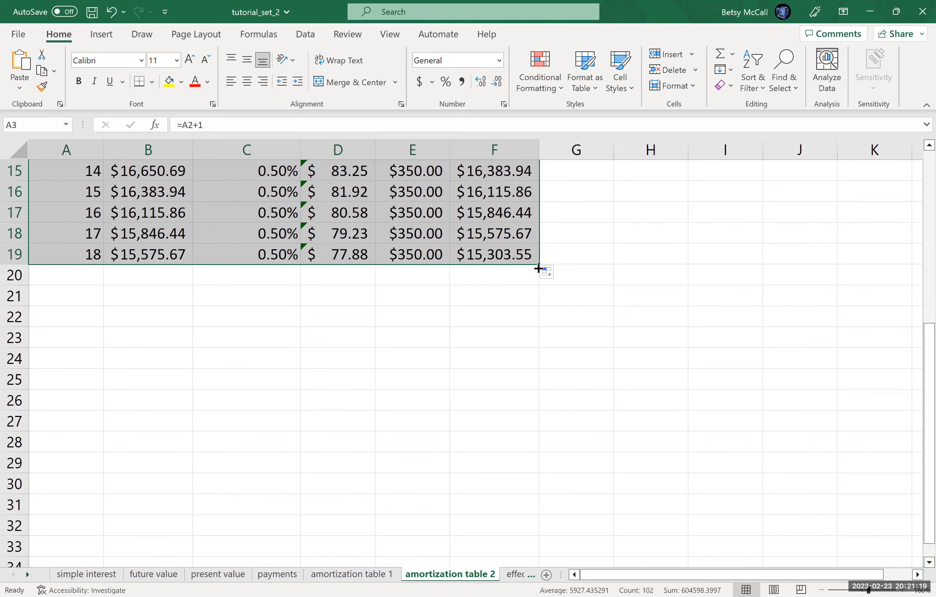
pyautogui.moveTo(539, 265); pyautogui.dragTo(537, 448)
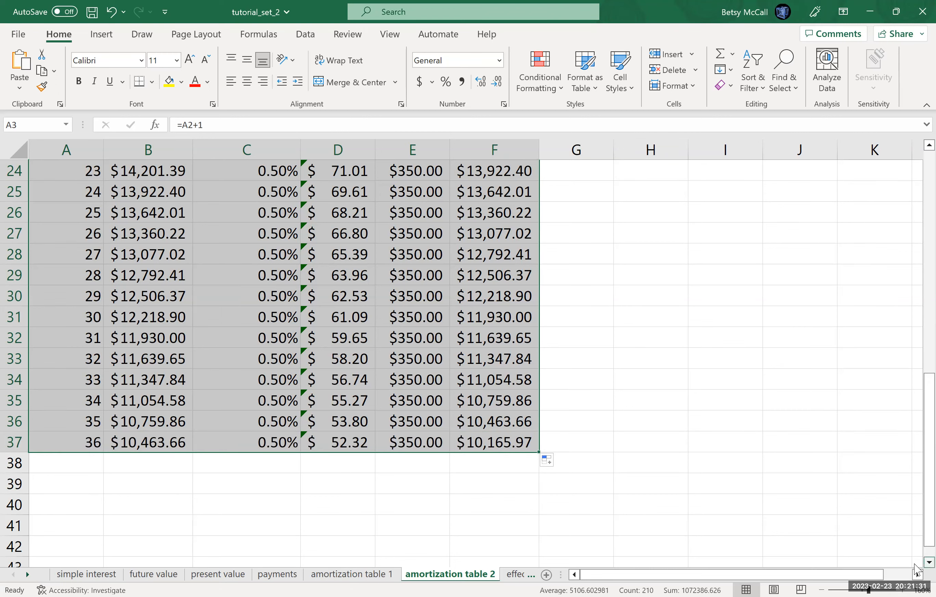
pyautogui.scroll(-3, 917, 568)
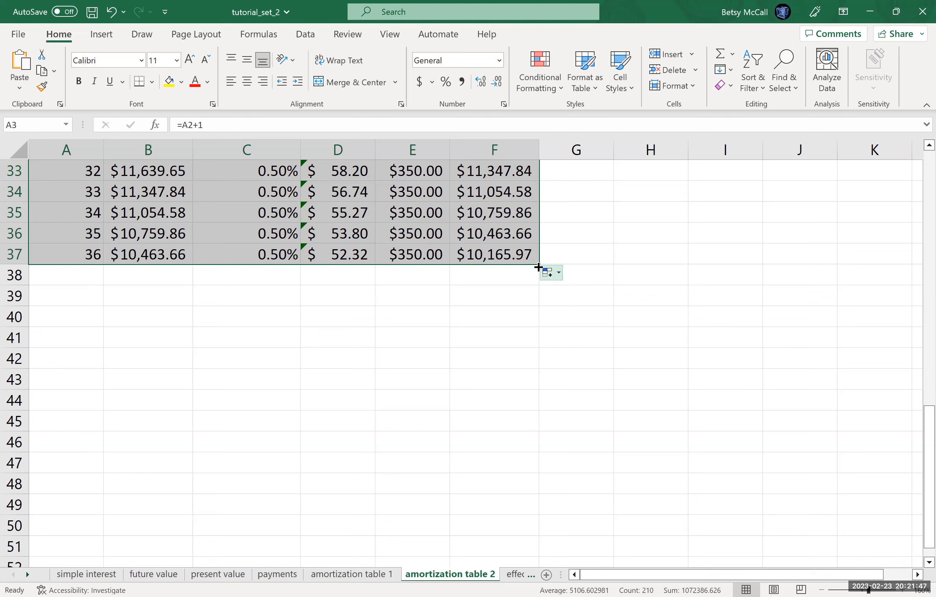
pyautogui.moveTo(539, 264); pyautogui.dragTo(540, 478)
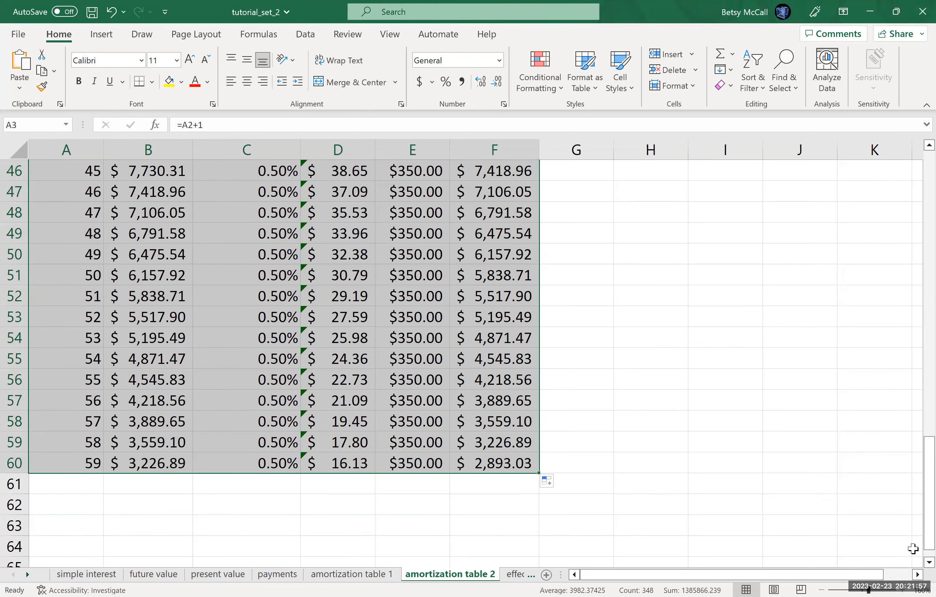
pyautogui.click(929, 563)
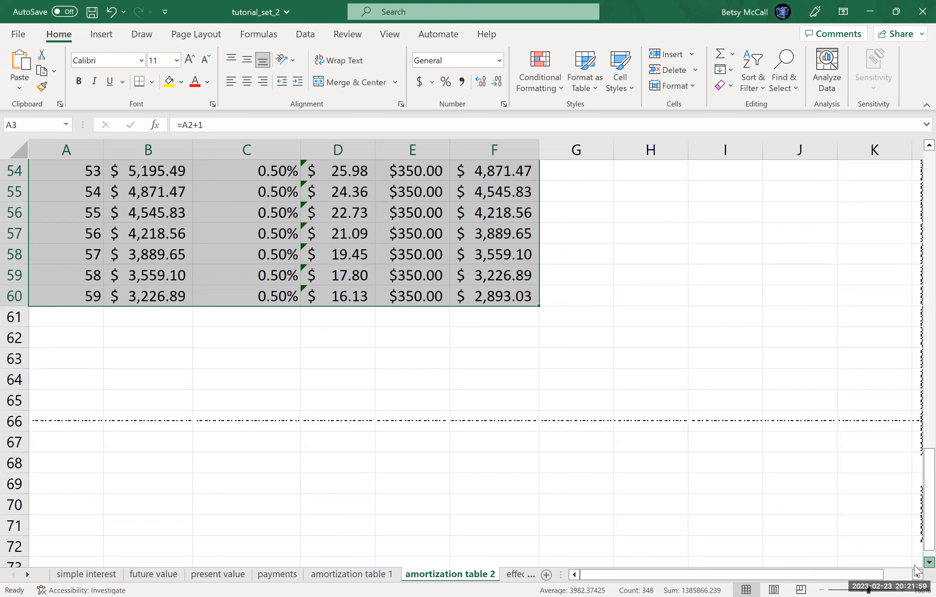
pyautogui.moveTo(540, 244); pyautogui.dragTo(526, 493)
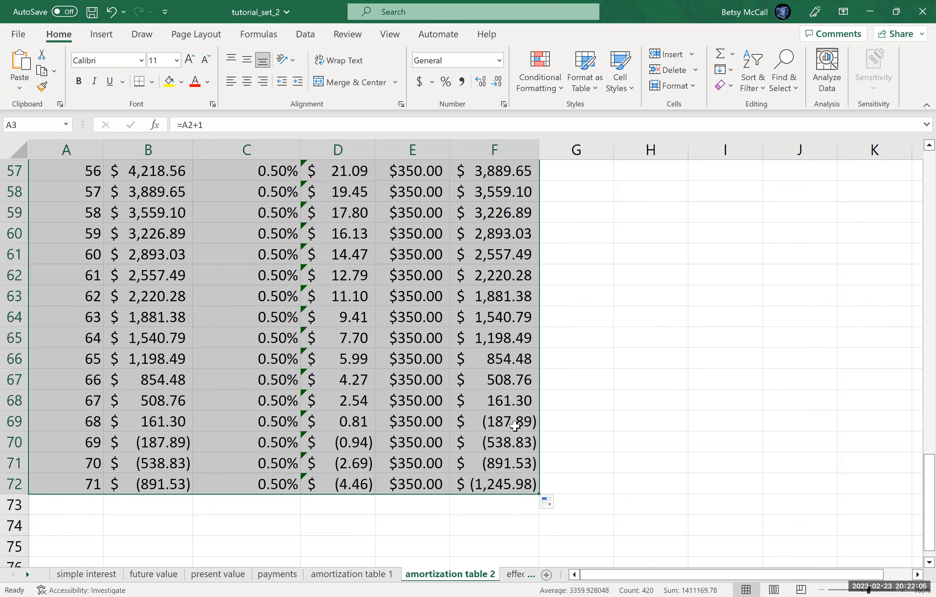
# Step: Highlight the whole of row 69, the period in which the ending balance first turns negative, in yellow
pyautogui.click(569, 423)
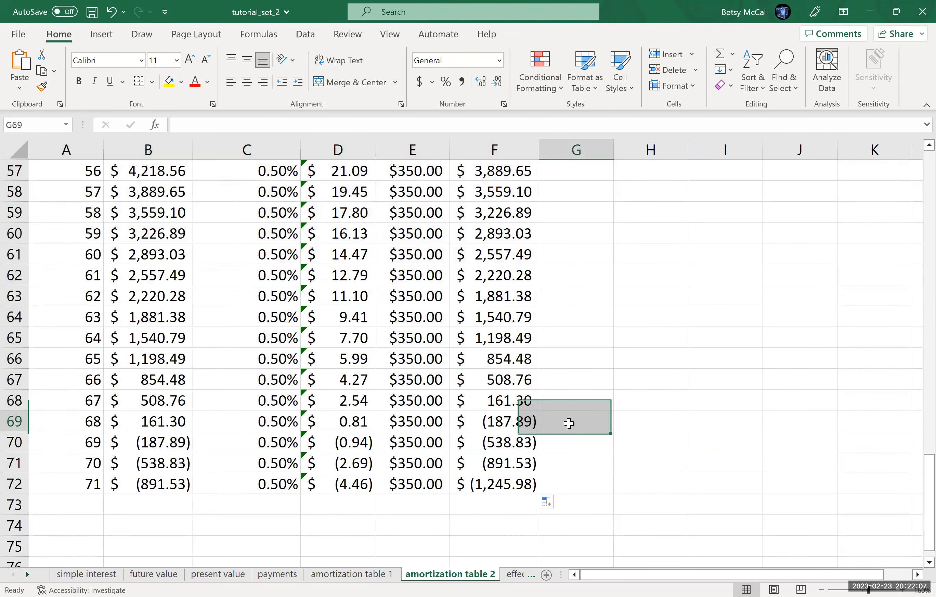
pyautogui.click(16, 421)
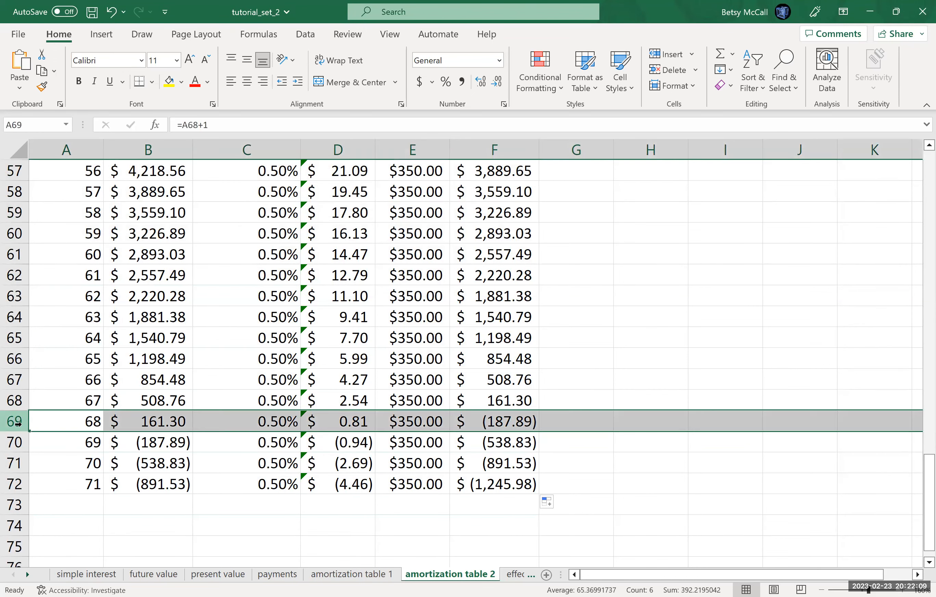
pyautogui.click(169, 81)
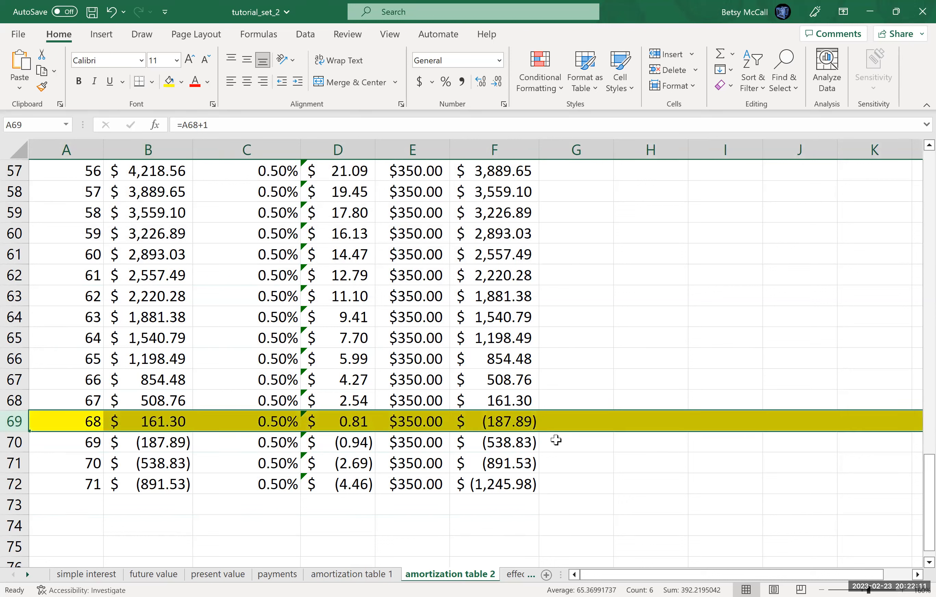
pyautogui.click(571, 422)
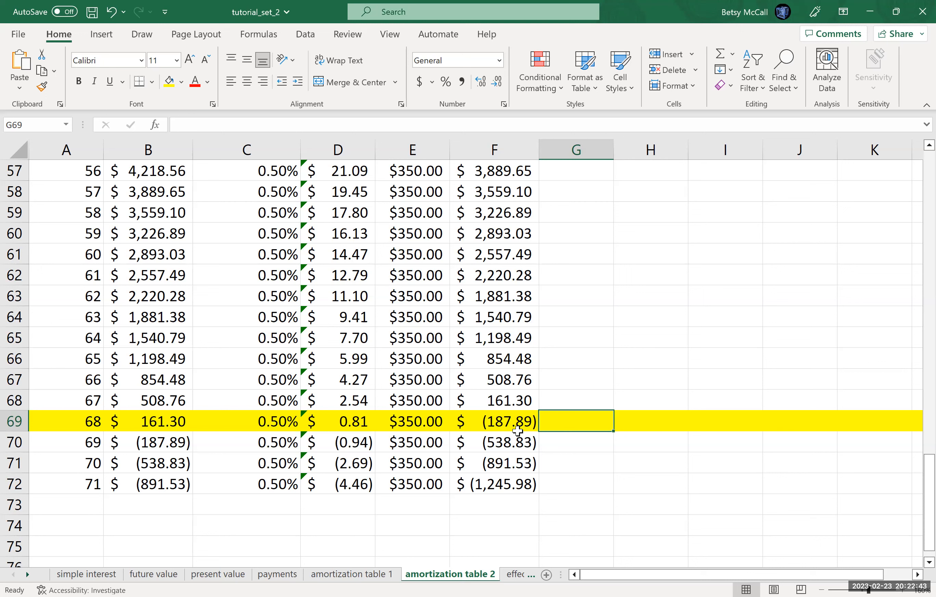
# Step: Calculate the final payment in H69 by adding period 68's starting balance and interest with =B69+D69
pyautogui.click(650, 428)
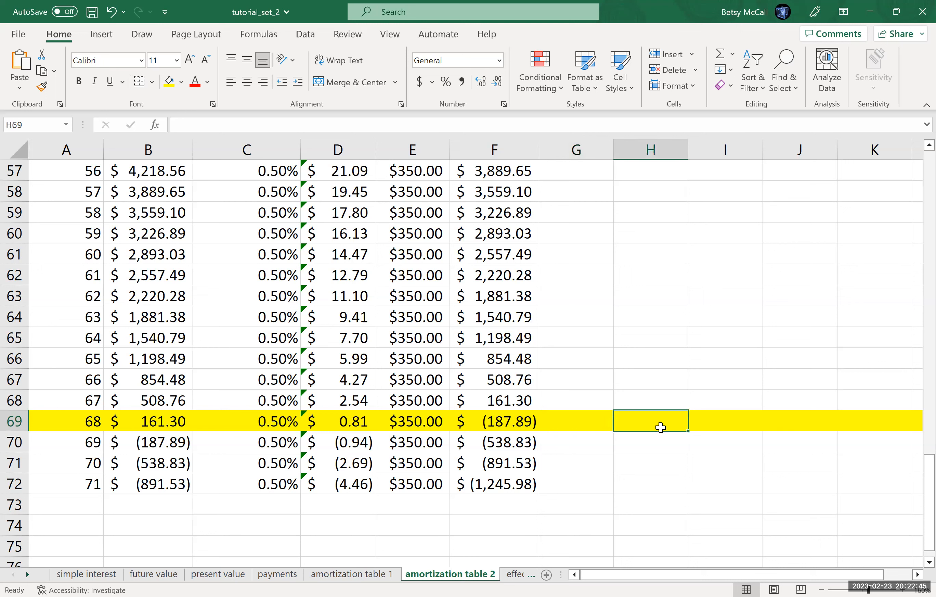
pyautogui.write('=')
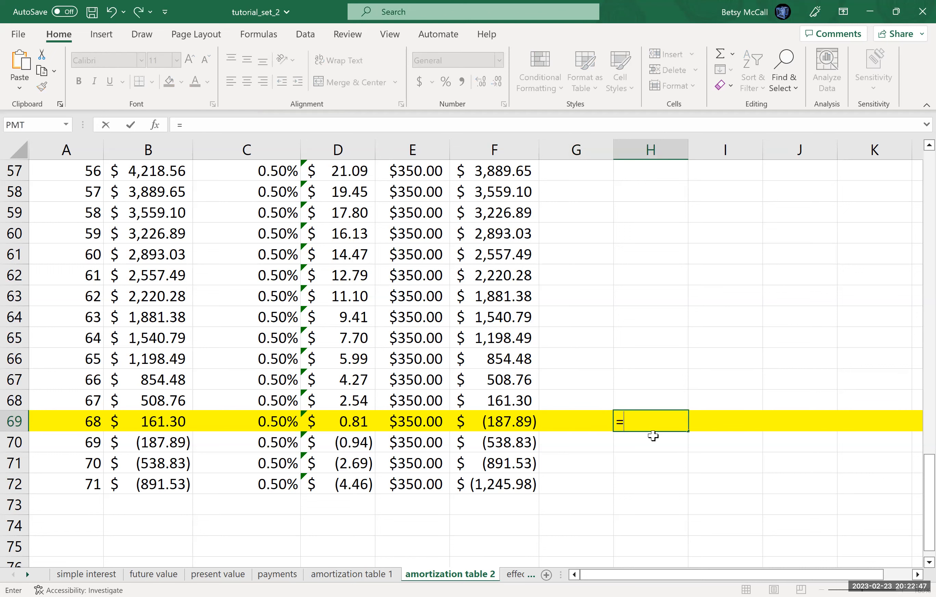
pyautogui.click(159, 423)
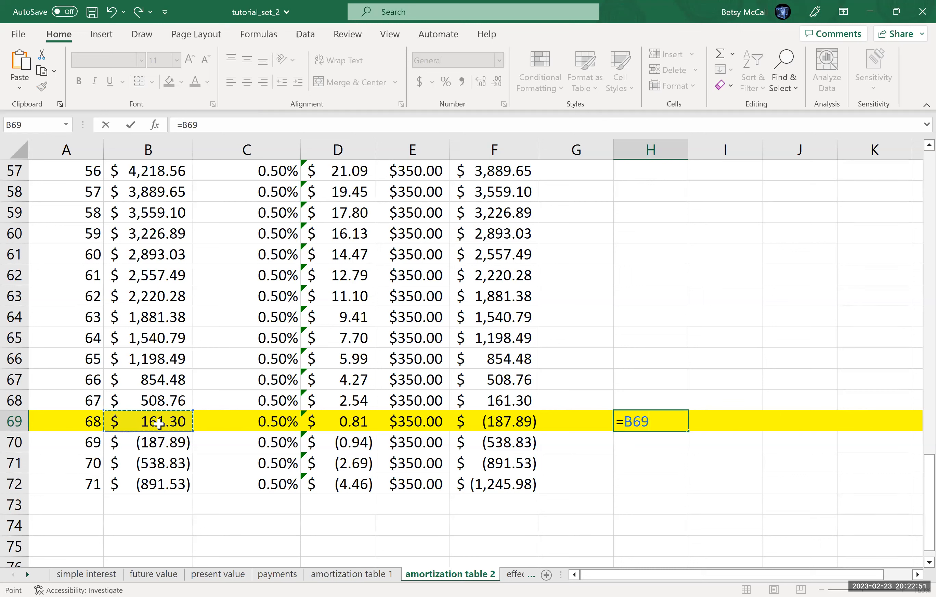
pyautogui.write('+')
pyautogui.click(354, 422)
pyautogui.press('Return')
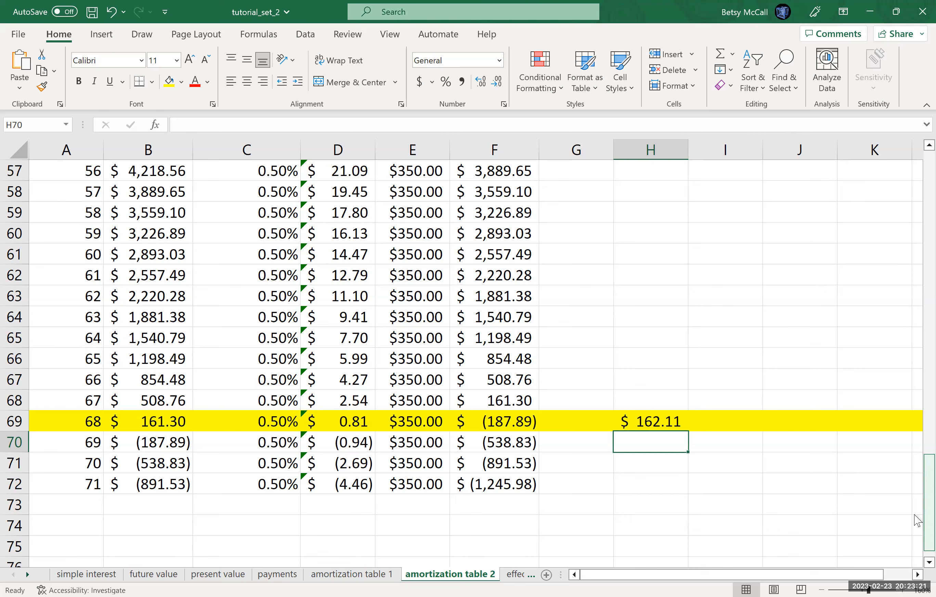
# Step: Set the period 1 payment in E2 to 345 and check the ending balances of the final periods
pyautogui.moveTo(915, 515); pyautogui.dragTo(917, 157)
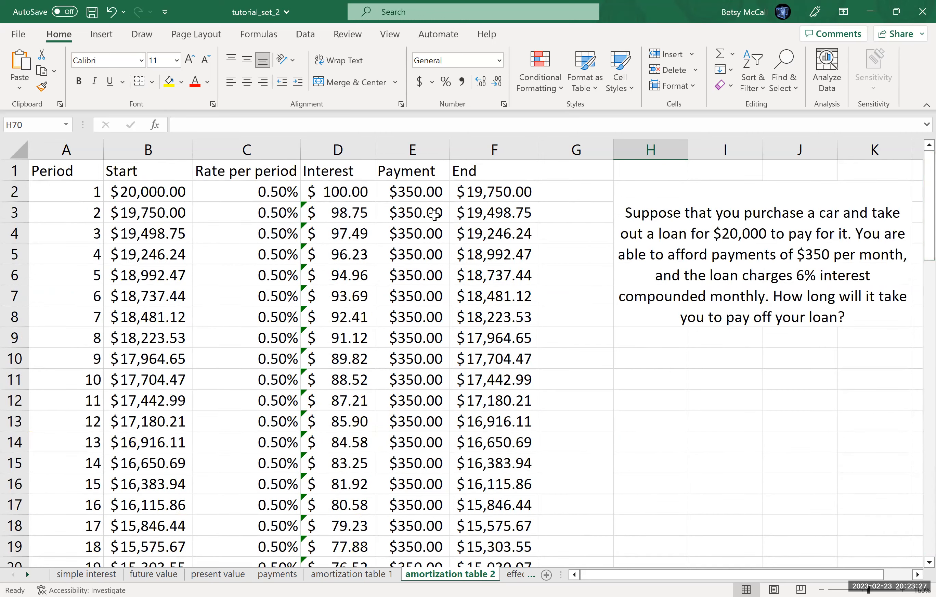
pyautogui.click(410, 191)
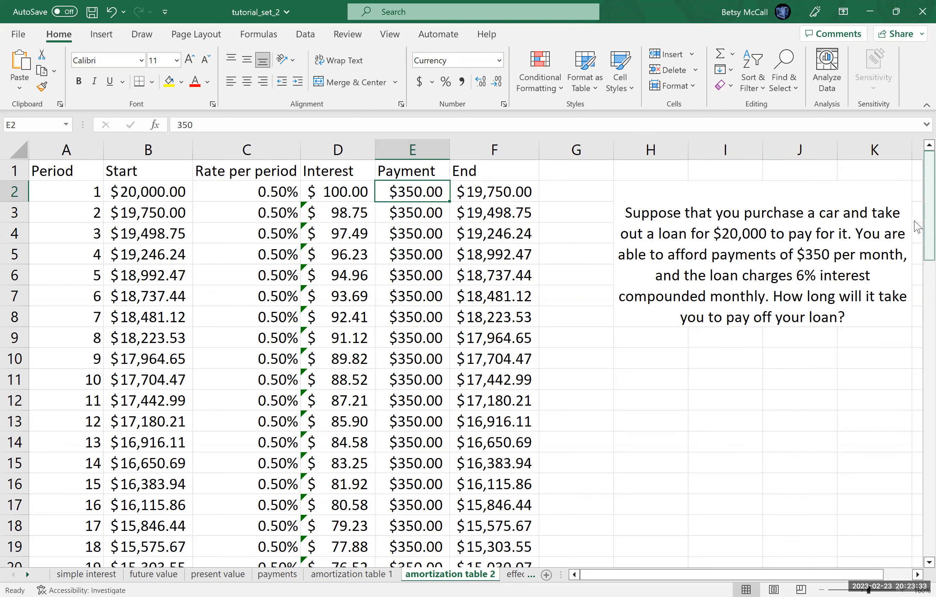
pyautogui.moveTo(918, 254); pyautogui.dragTo(915, 533)
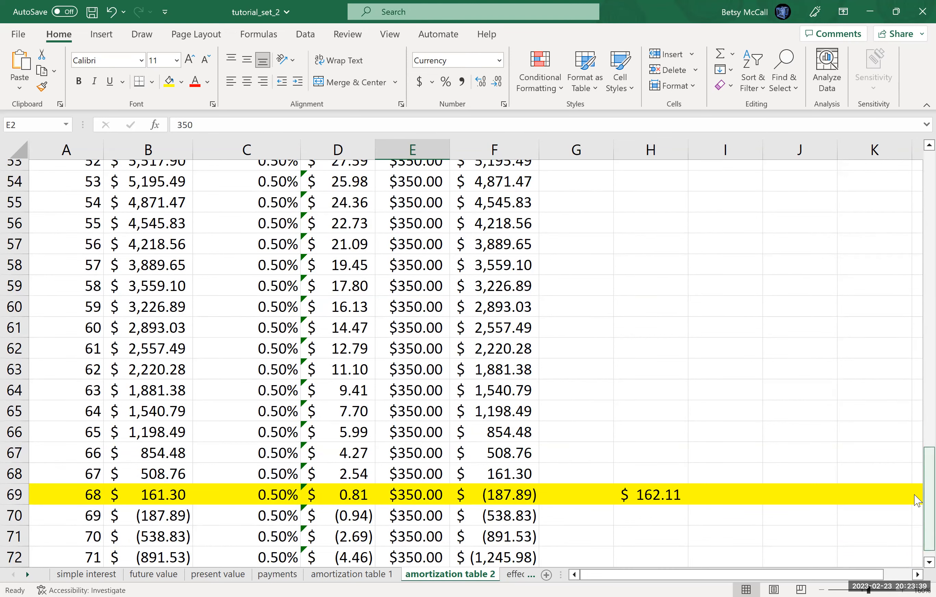
pyautogui.moveTo(918, 501); pyautogui.dragTo(918, 205)
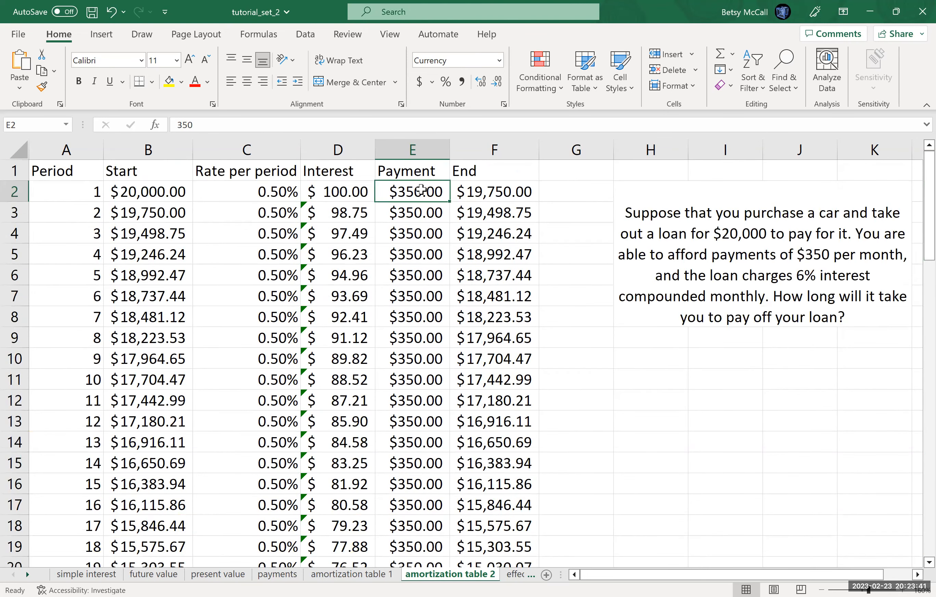
pyautogui.write('345')
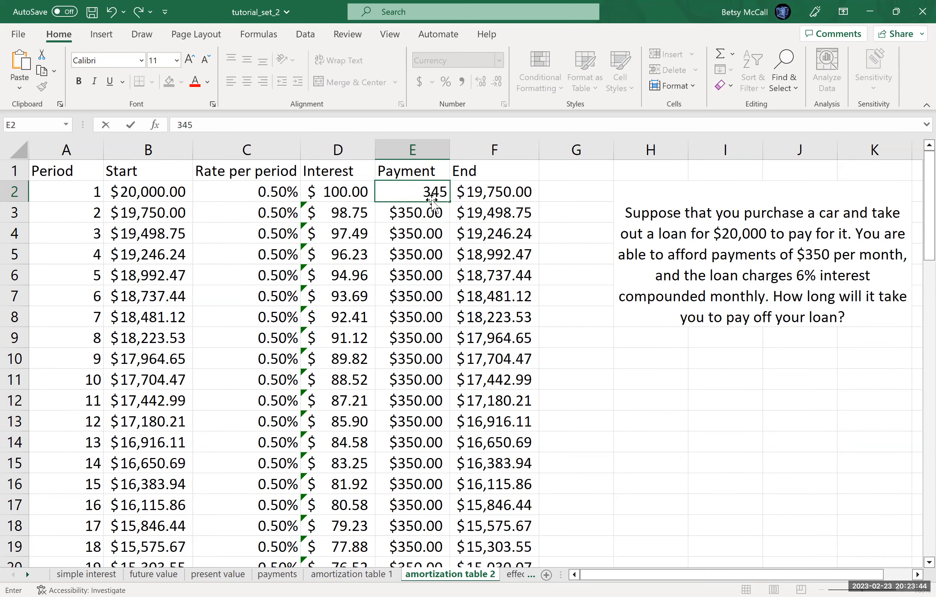
pyautogui.press('Return')
pyautogui.moveTo(919, 260); pyautogui.dragTo(919, 566)
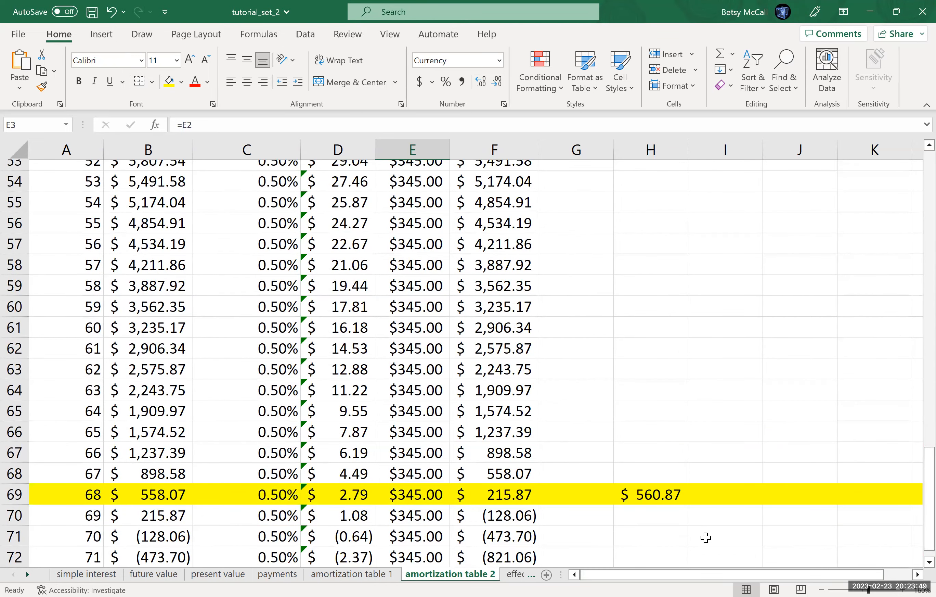
pyautogui.scroll(-2, 920, 564)
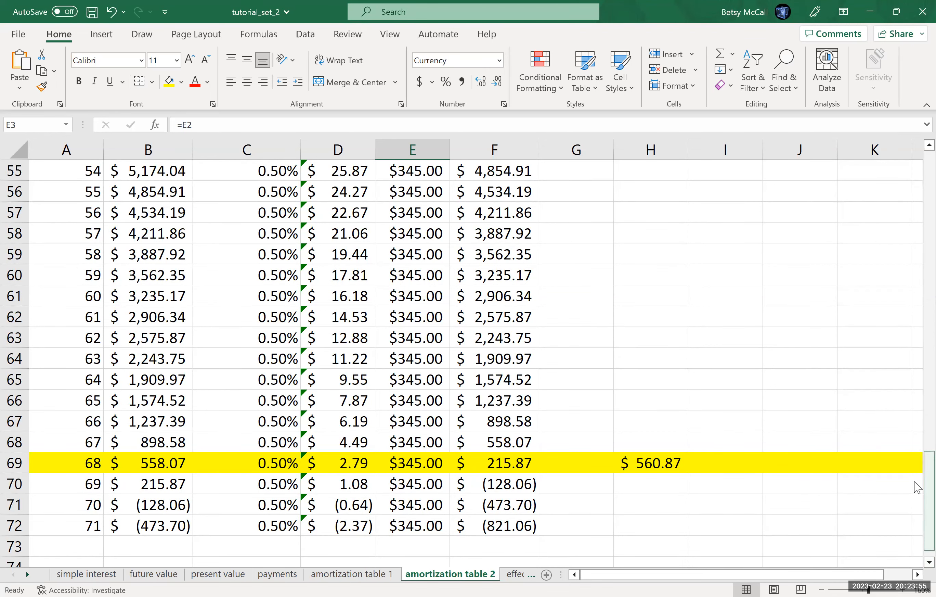
# Step: Change the period 1 payment in E2 to 340 and review the last rows of the table
pyautogui.moveTo(915, 409); pyautogui.dragTo(912, 159)
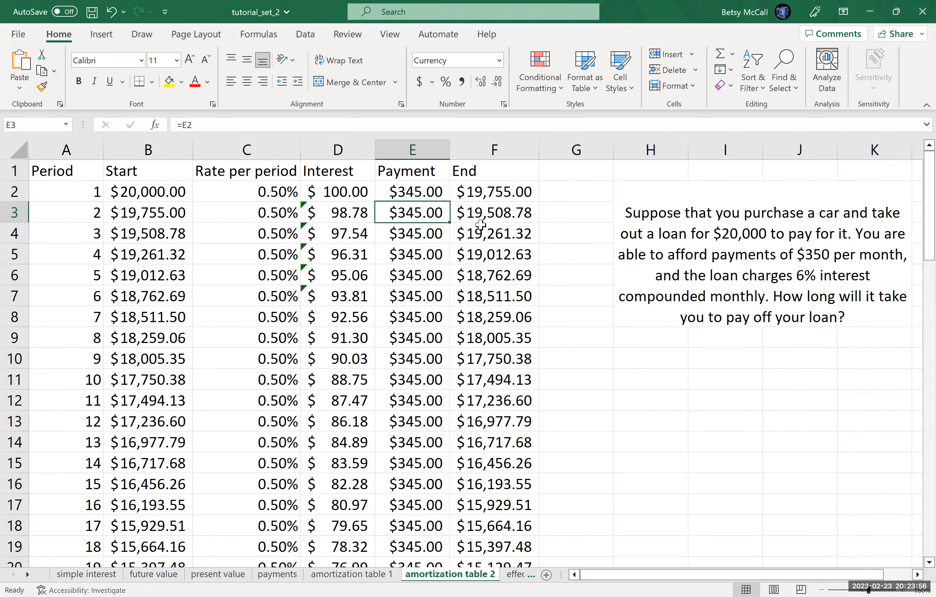
pyautogui.click(419, 193)
pyautogui.write('340')
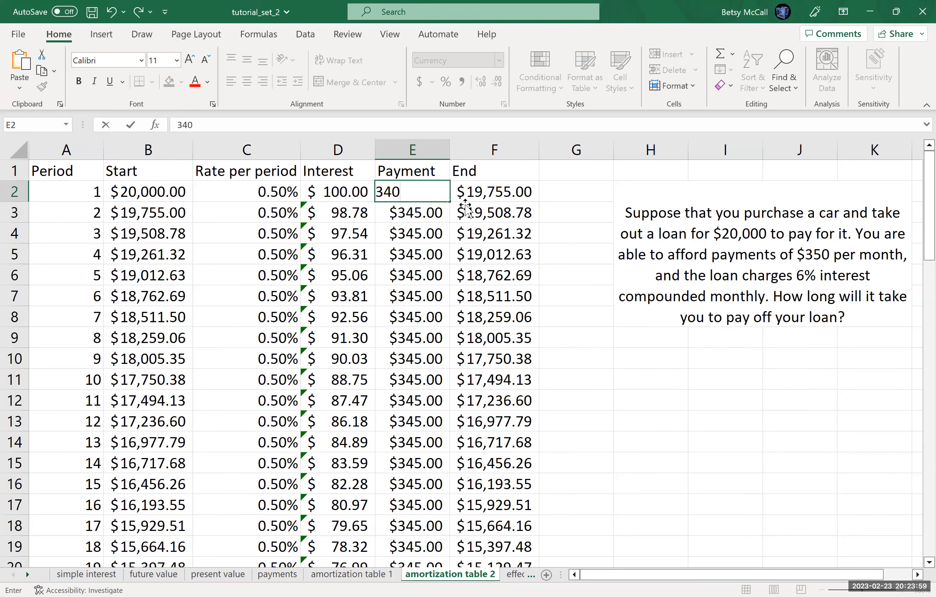
pyautogui.press('Return')
pyautogui.moveTo(917, 241); pyautogui.dragTo(917, 551)
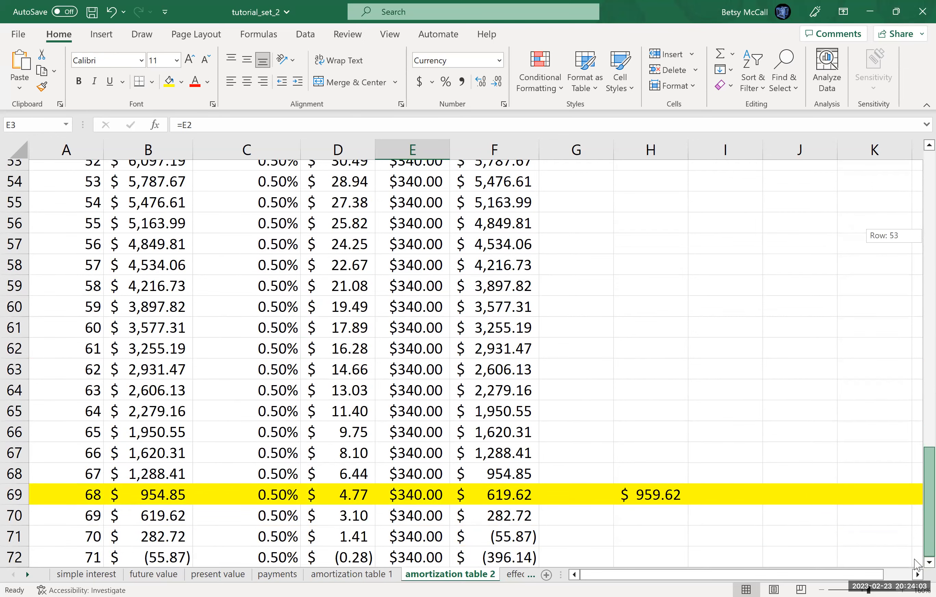
# Step: Lower the period 1 payment in E2 to 335 and autofit column H so the amount in H69 fits
pyautogui.moveTo(917, 562); pyautogui.dragTo(917, 166)
pyautogui.click(404, 196)
pyautogui.write('335')
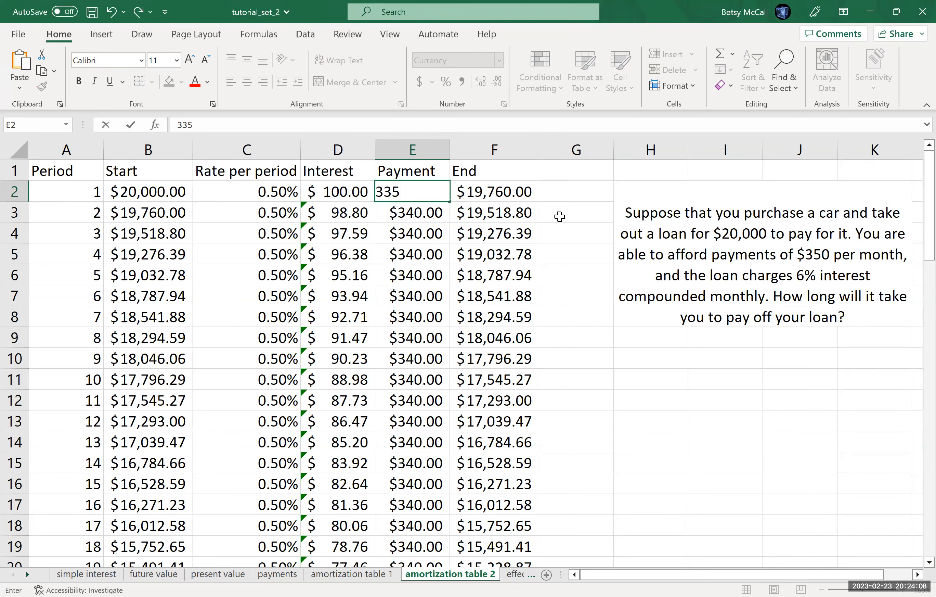
pyautogui.press('Return')
pyautogui.moveTo(918, 222); pyautogui.dragTo(918, 553)
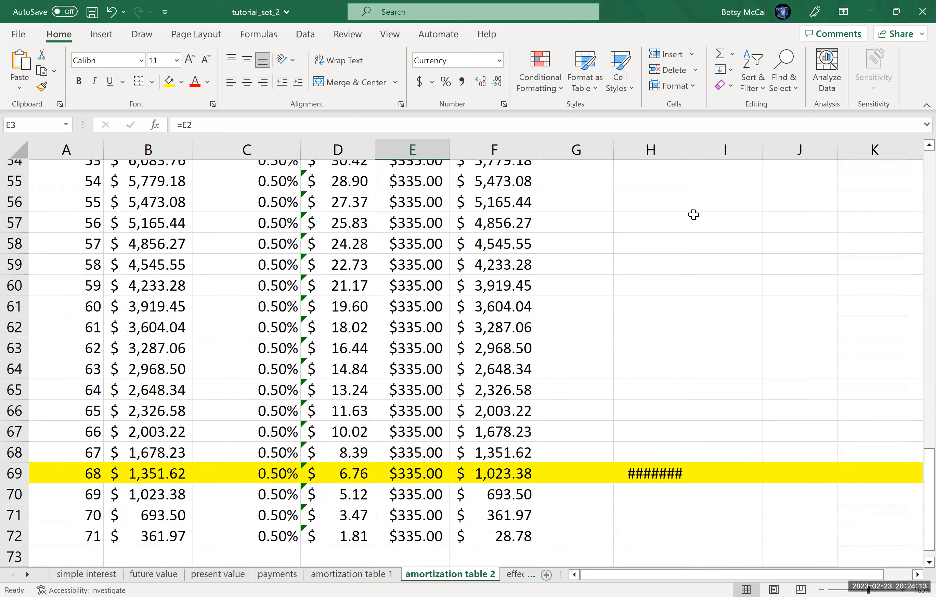
pyautogui.doubleClick(688, 147)
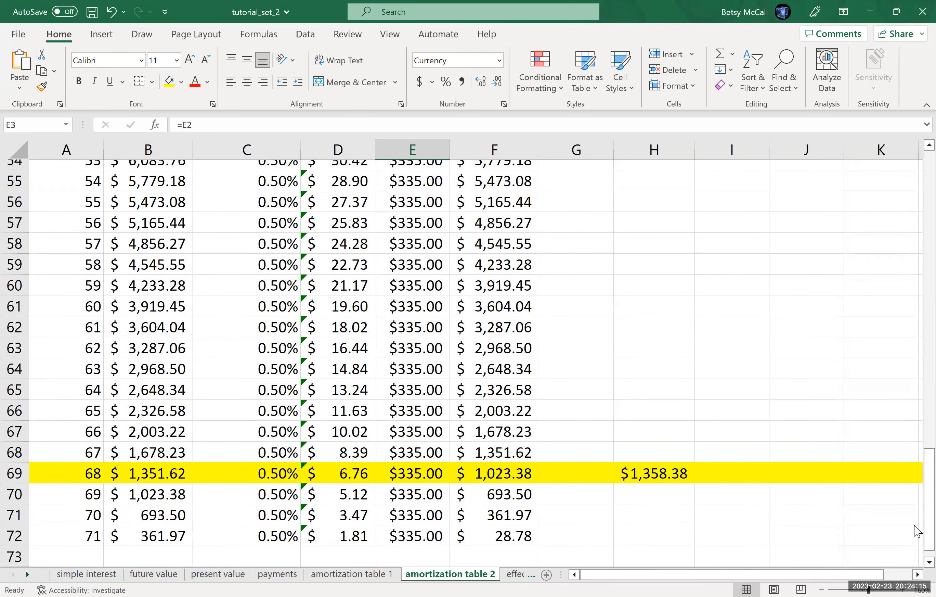
pyautogui.moveTo(915, 544); pyautogui.dragTo(915, 551)
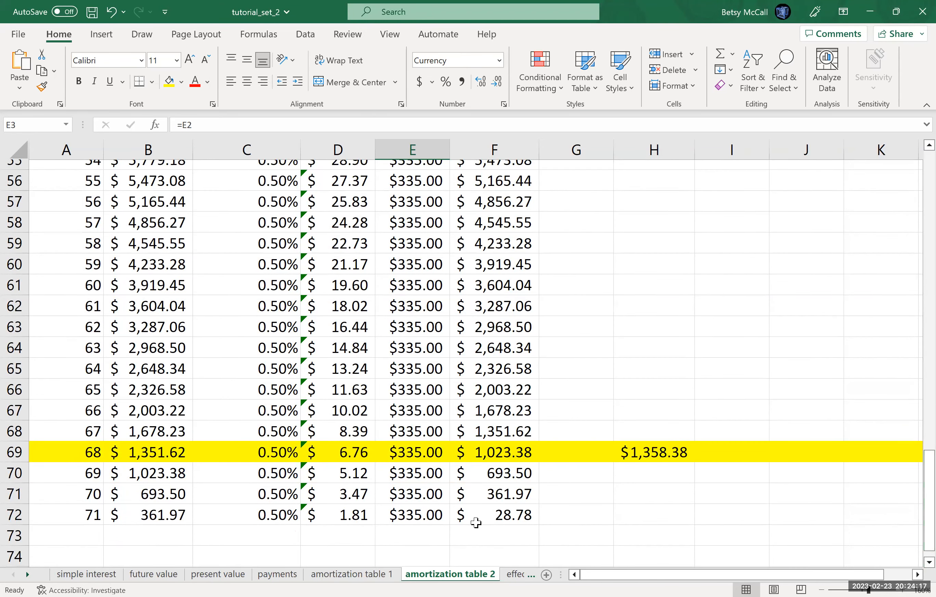
# Step: Set the period 1 payment in E2 to 336 and fill the ending balance formula from F72 down to F73
pyautogui.moveTo(918, 477); pyautogui.dragTo(918, 189)
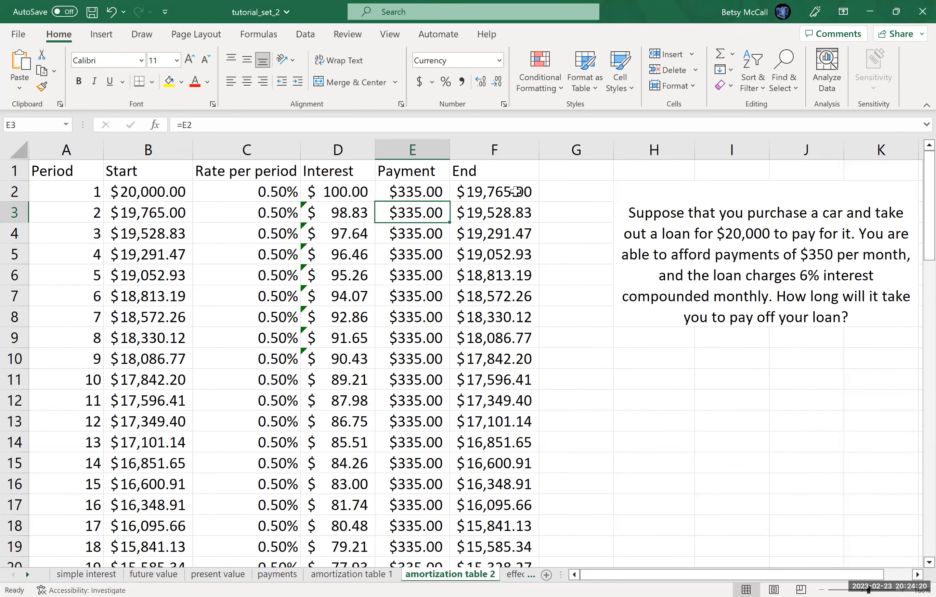
pyautogui.doubleClick(425, 193)
pyautogui.press('BackSpace')
pyautogui.write('6')
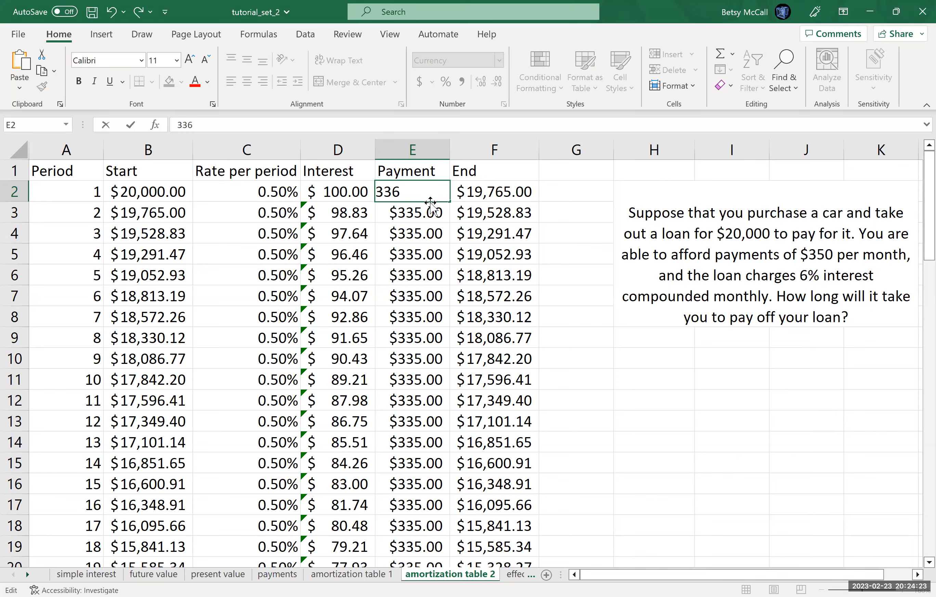
pyautogui.press('Return')
pyautogui.moveTo(917, 258); pyautogui.dragTo(915, 538)
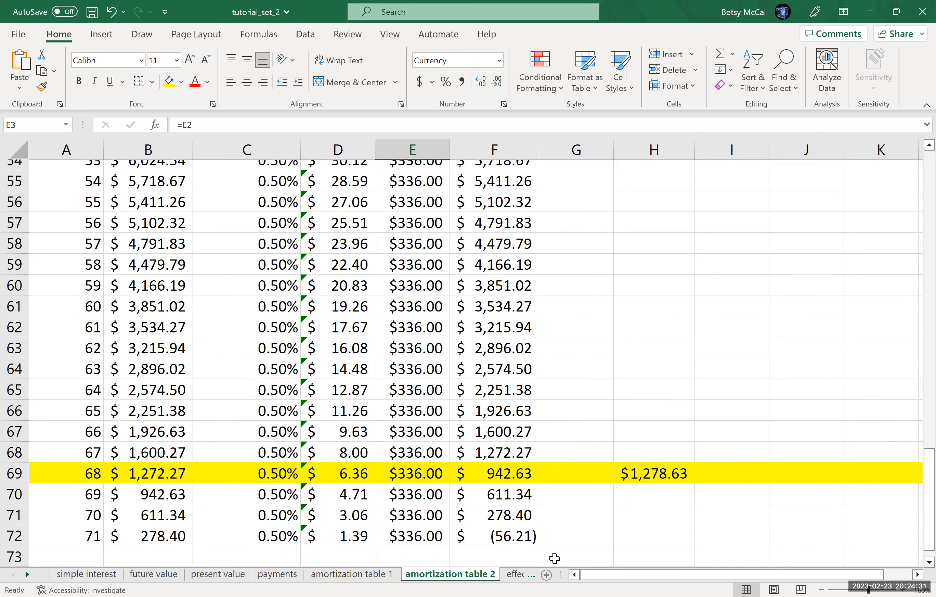
pyautogui.click(527, 545)
pyautogui.moveTo(539, 546); pyautogui.dragTo(539, 565)
# Step: Return the period 1 payment in E2 to 335 and check the final periods' ending balances
pyautogui.moveTo(921, 497); pyautogui.dragTo(826, 202)
pyautogui.click(418, 197)
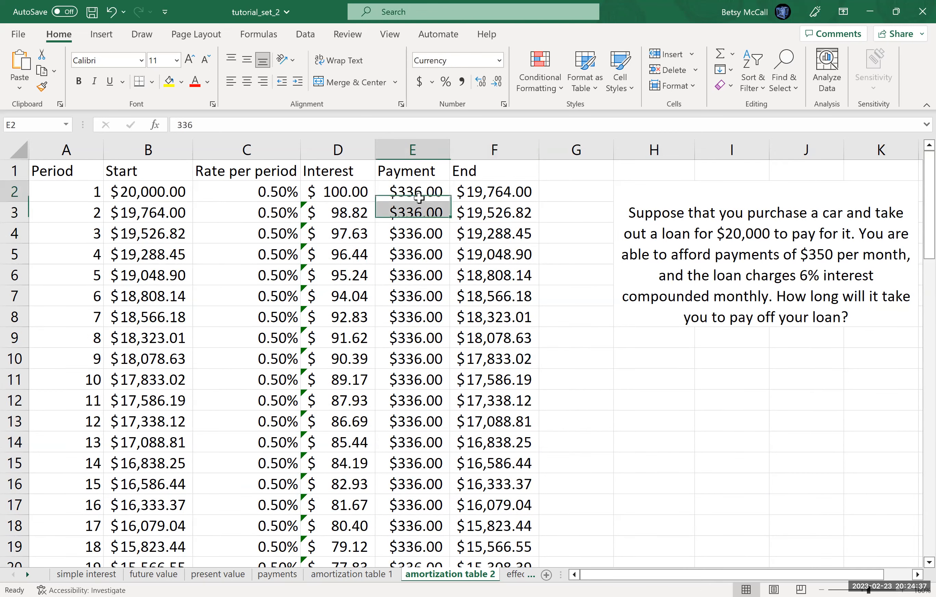
pyautogui.write('335')
pyautogui.press('Return')
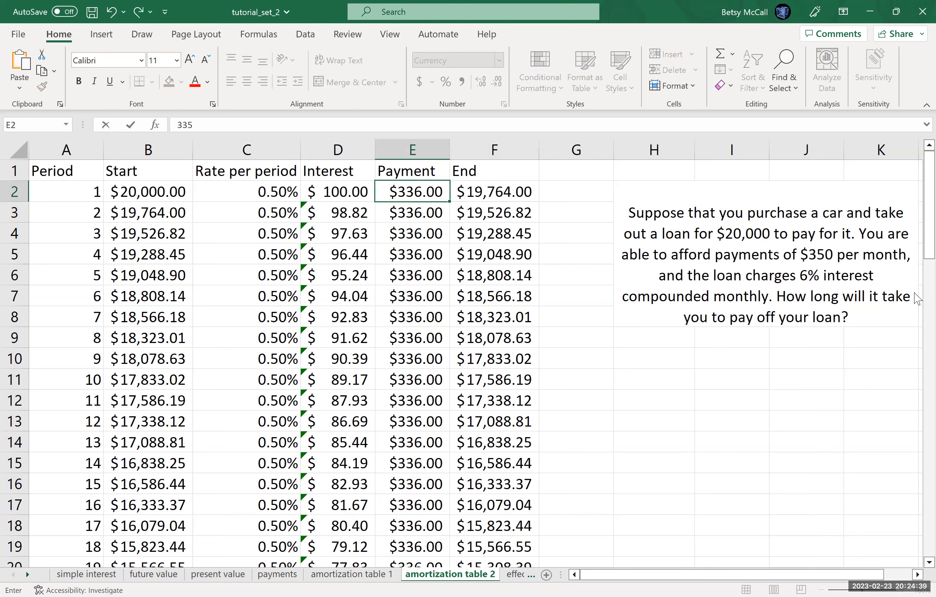
pyautogui.moveTo(925, 230); pyautogui.dragTo(919, 529)
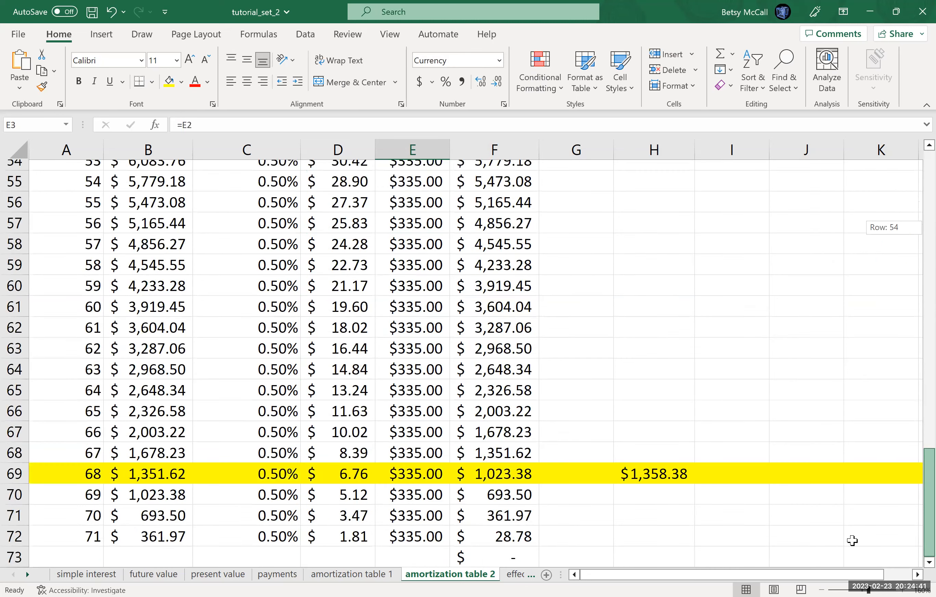
# Step: Fill the table formulas in A72:F72 down to row 73 to add one more period
pyautogui.moveTo(73, 539); pyautogui.dragTo(540, 558)
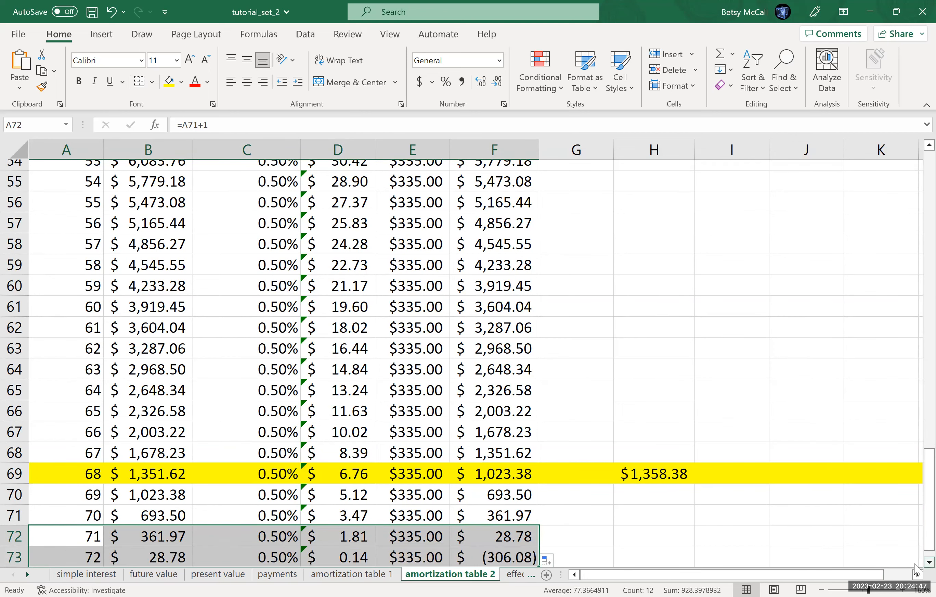
pyautogui.click(929, 562)
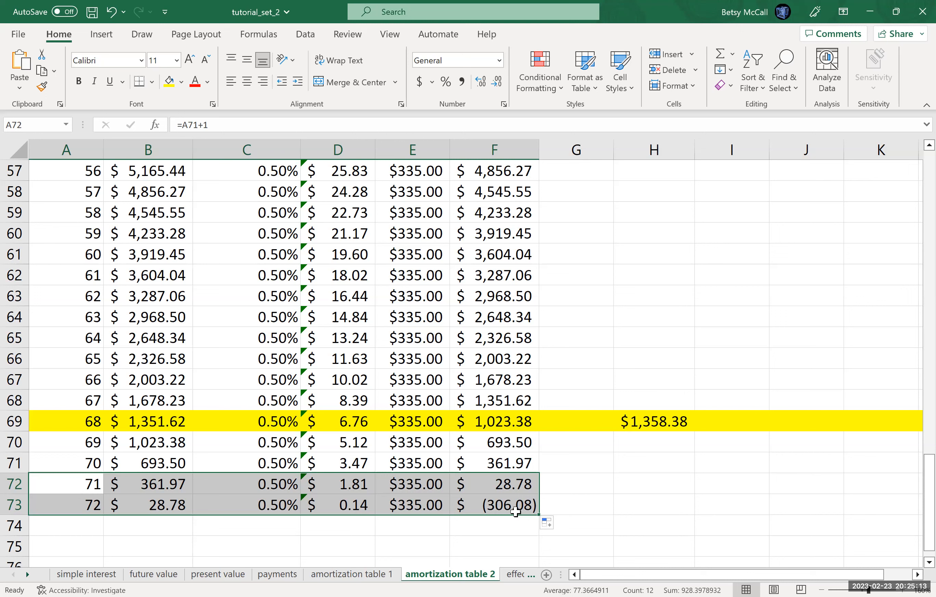
# Step: Set the period 1 payment in E2 to 450 and select row 52 to examine the payoff period
pyautogui.moveTo(926, 505); pyautogui.dragTo(918, 244)
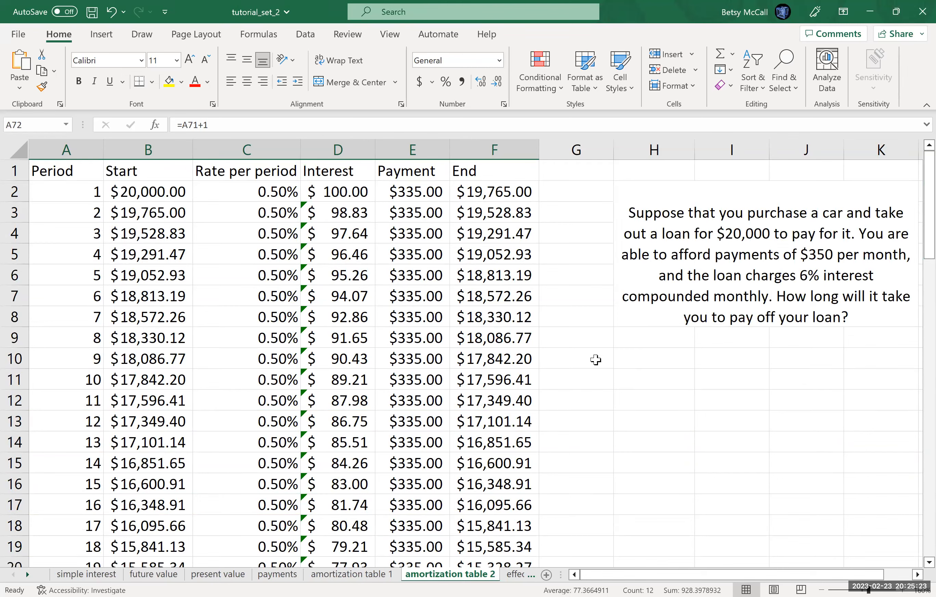
pyautogui.click(411, 188)
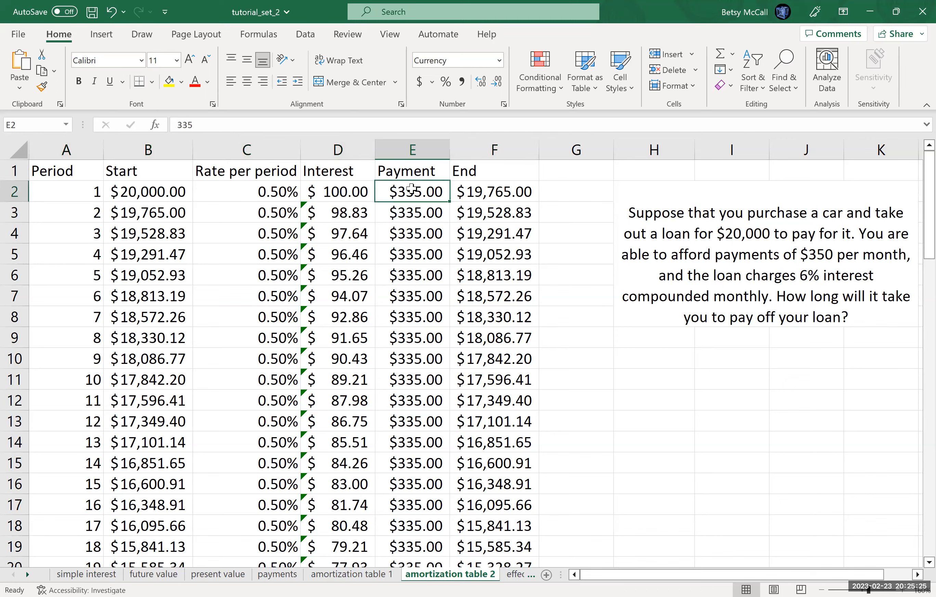
pyautogui.write('4')
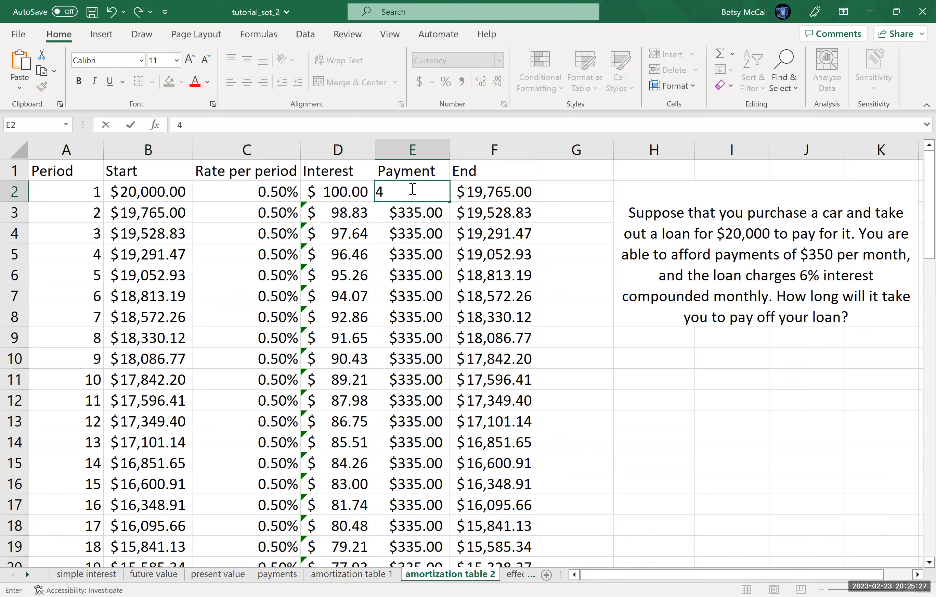
pyautogui.write('50')
pyautogui.press('Return')
pyautogui.moveTo(918, 202); pyautogui.dragTo(918, 426)
pyautogui.click(558, 314)
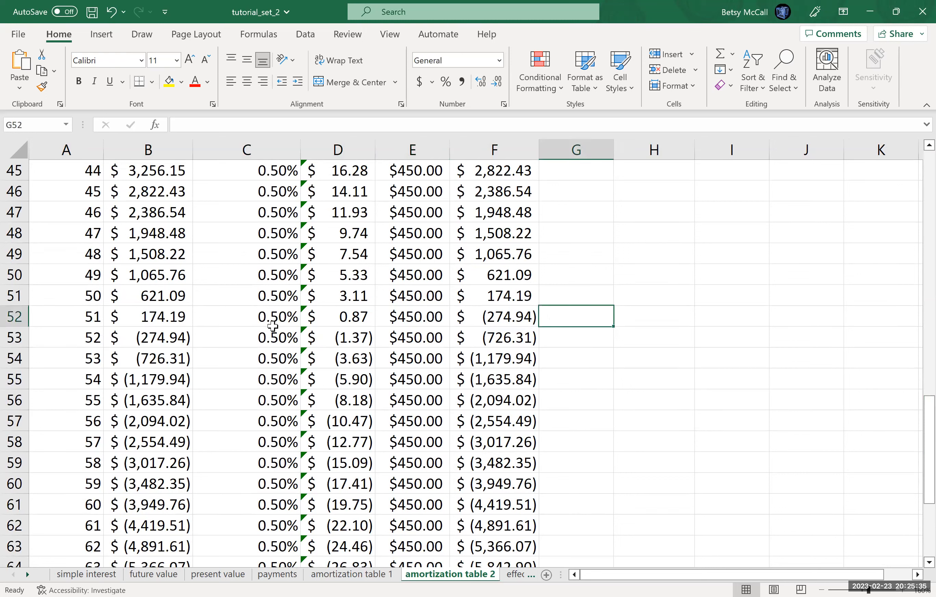
pyautogui.click(18, 318)
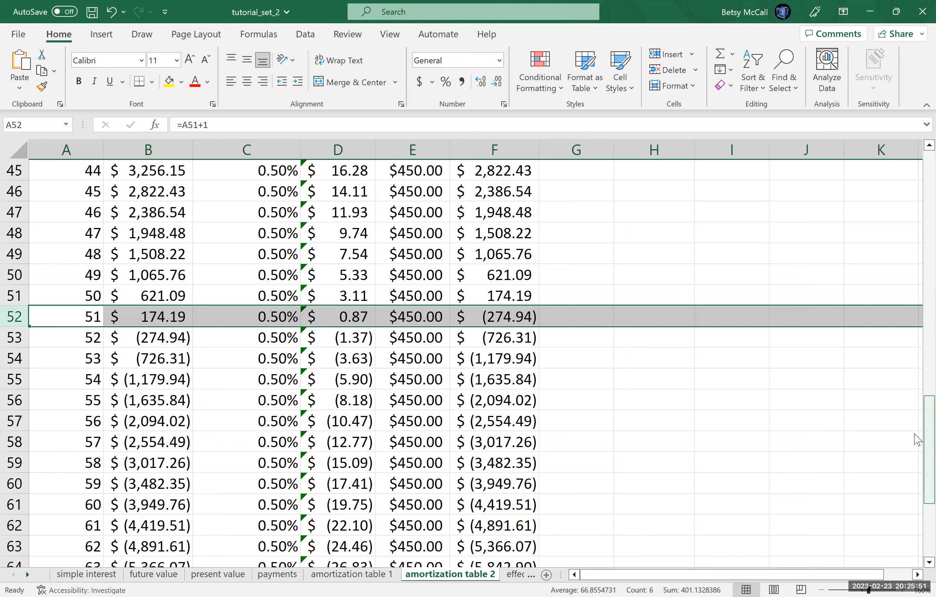
pyautogui.moveTo(915, 434); pyautogui.dragTo(915, 434)
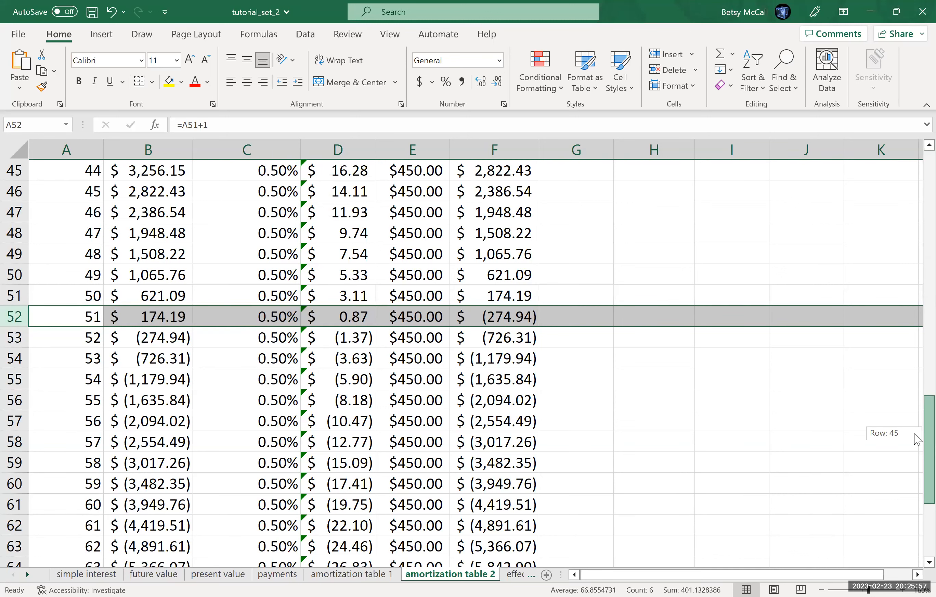
# Step: Set the period 1 payment in E2 to 350
pyautogui.moveTo(917, 439); pyautogui.dragTo(917, 176)
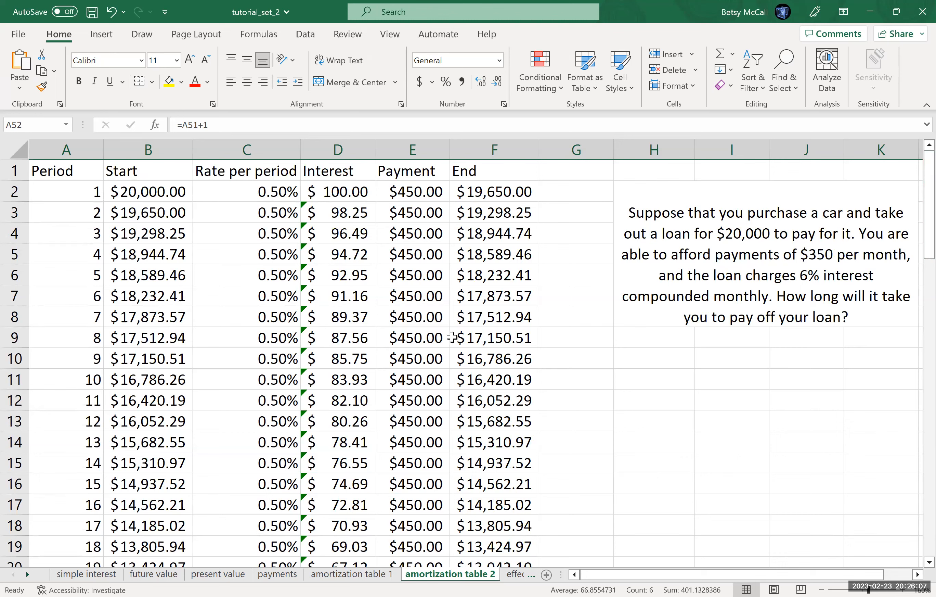
pyautogui.click(422, 191)
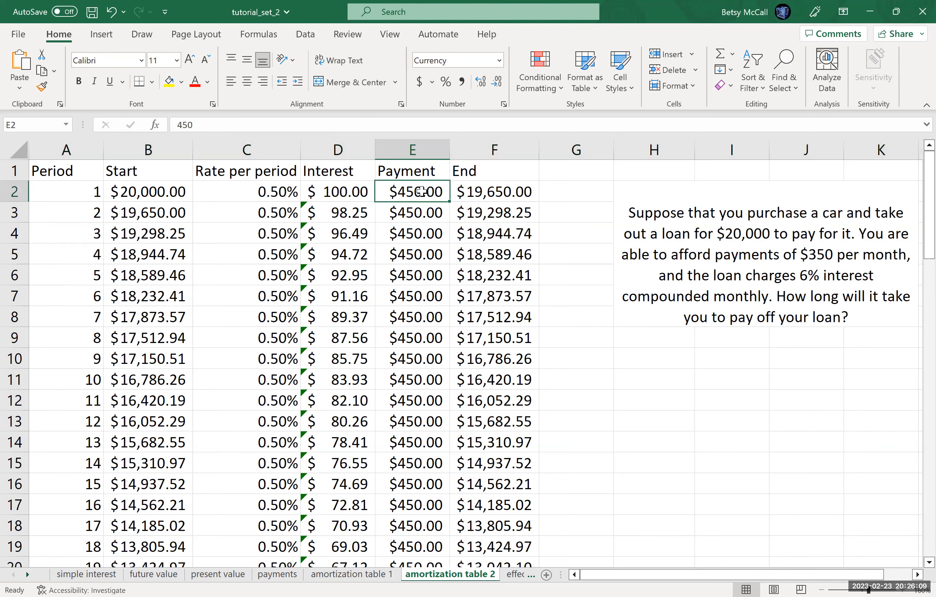
pyautogui.write('350')
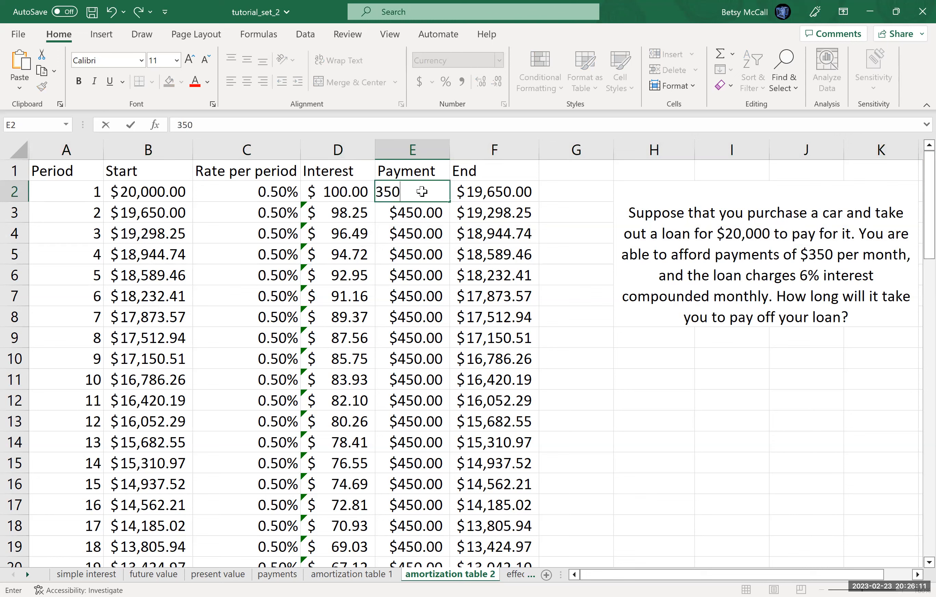
pyautogui.press('Return')
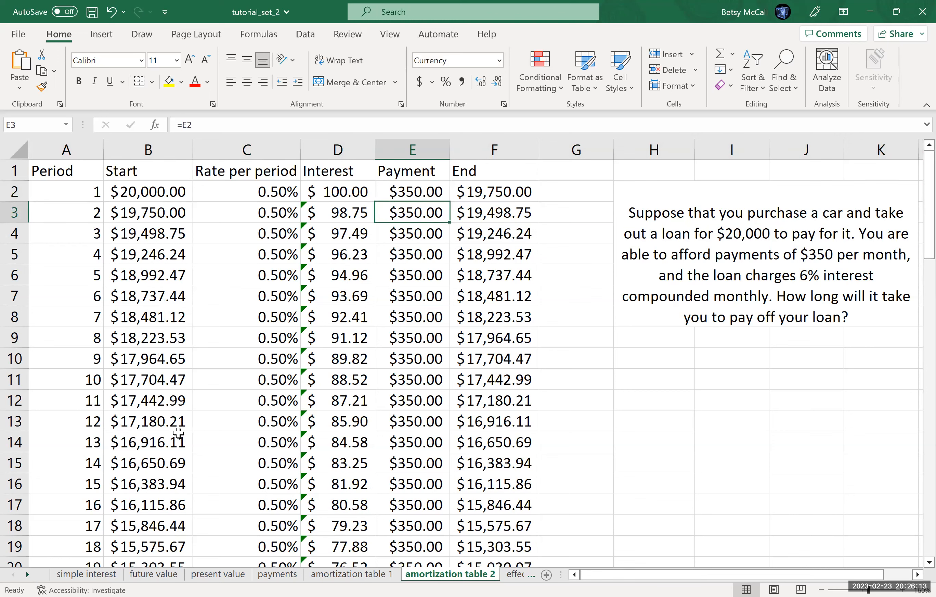
# Step: Raise the payment from period 13 onward by entering 400 in E14
pyautogui.click(414, 442)
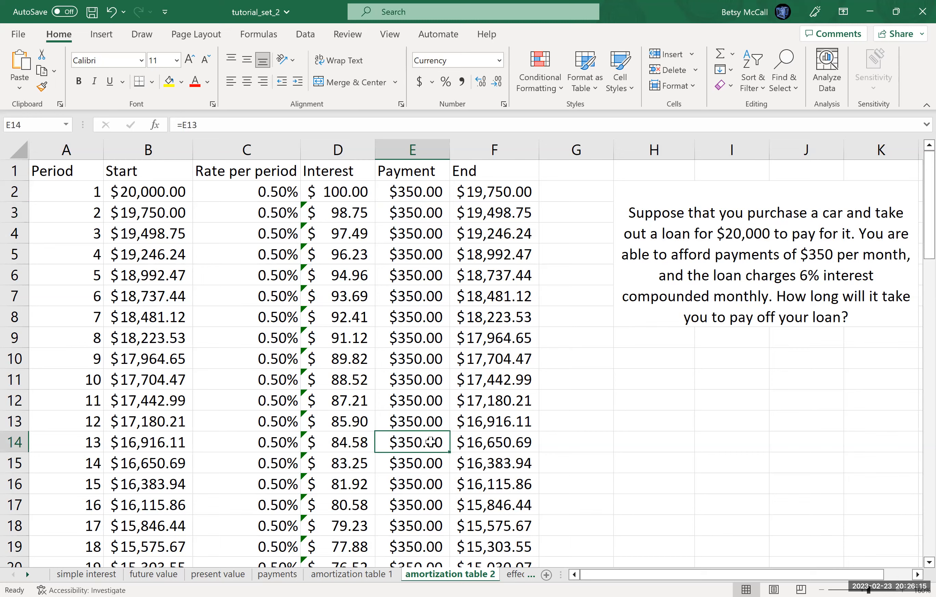
pyautogui.write('400')
pyautogui.press('Return')
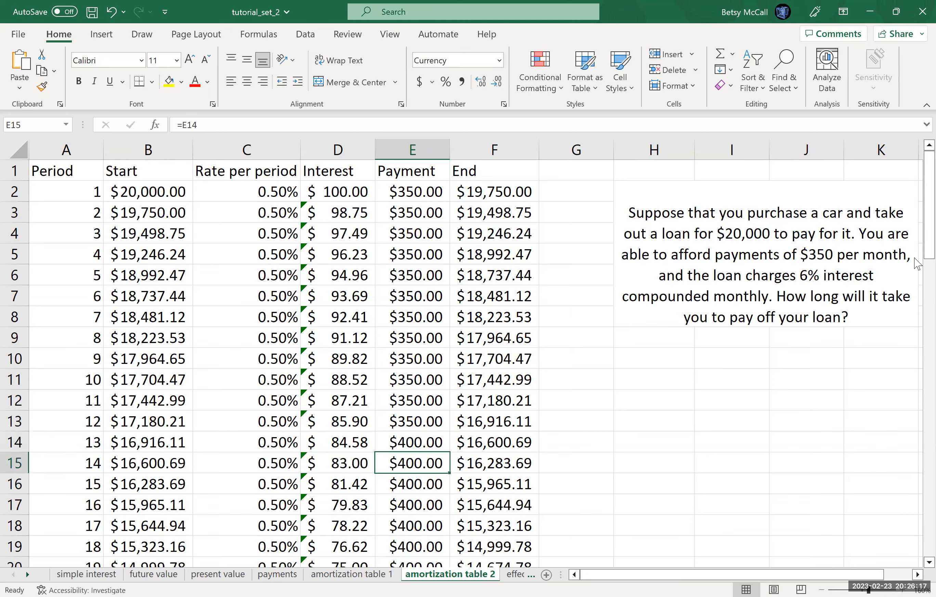
# Step: Raise the payment from period 25 onward by entering 450 in E26, and review the ending balances through the table
pyautogui.moveTo(921, 263); pyautogui.dragTo(917, 322)
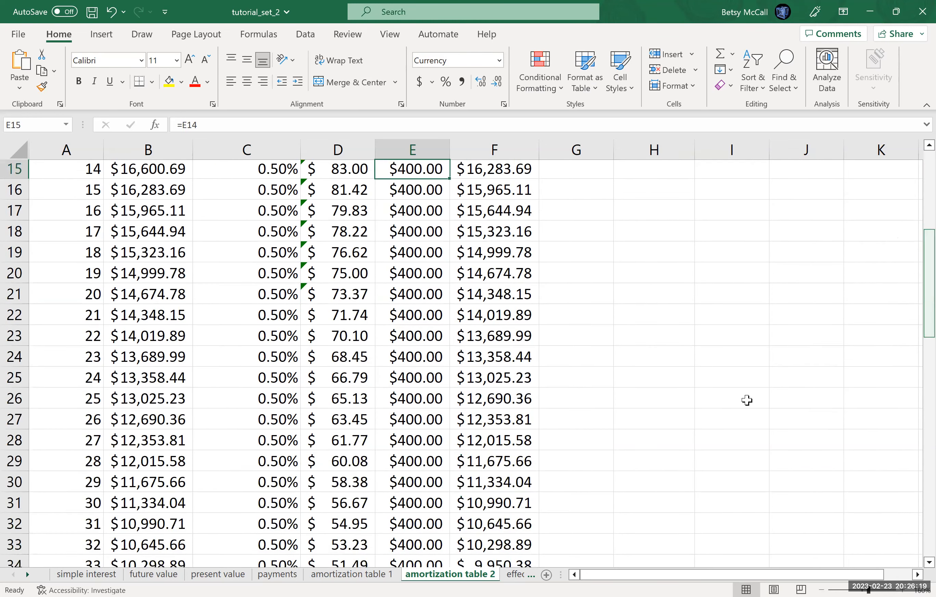
pyautogui.click(418, 401)
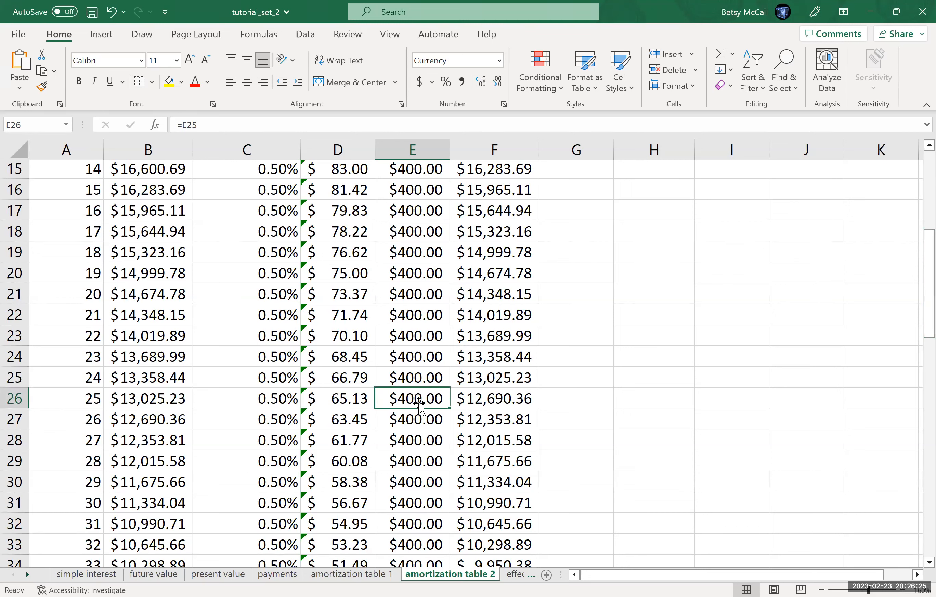
pyautogui.write('450')
pyautogui.press('Return')
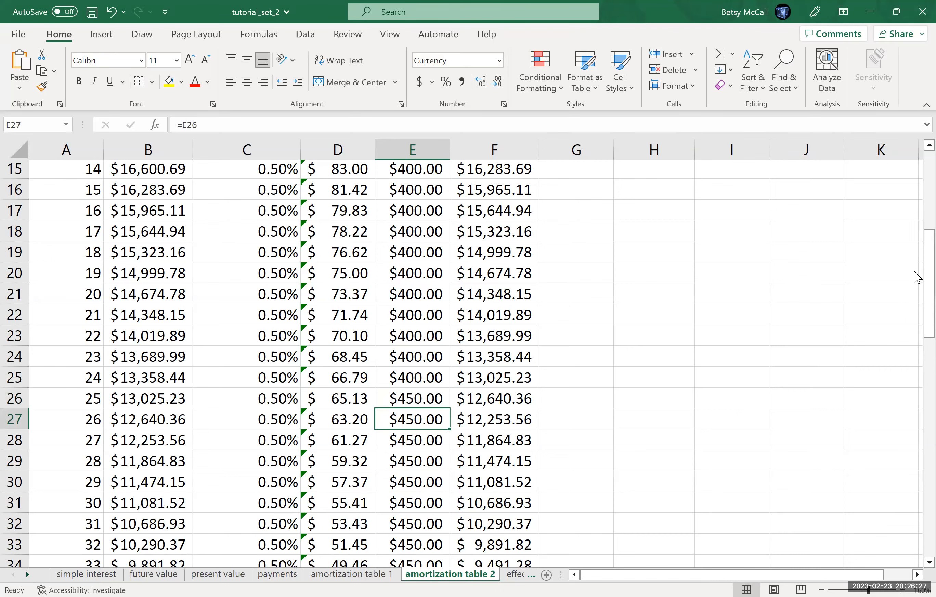
pyautogui.moveTo(918, 277); pyautogui.dragTo(918, 422)
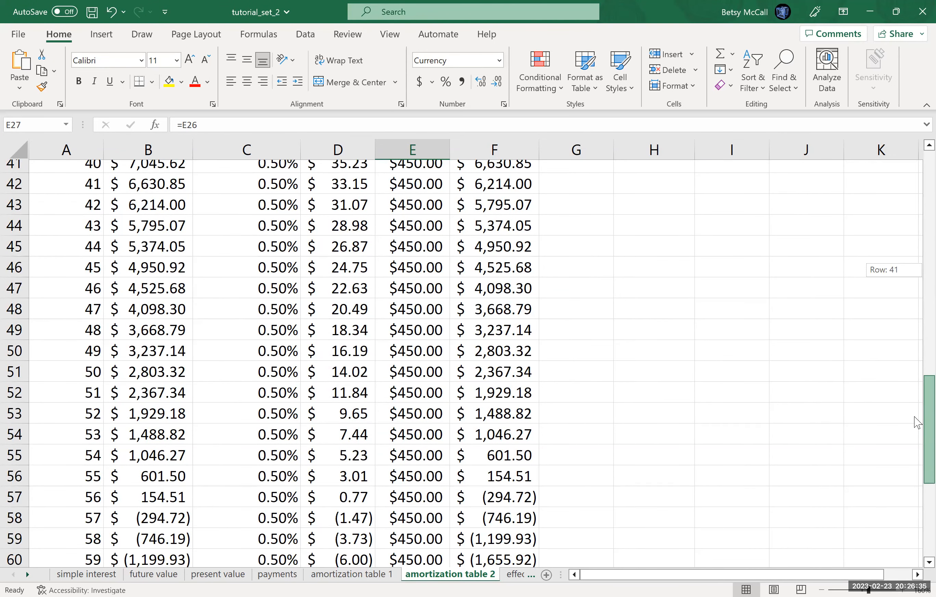
pyautogui.moveTo(918, 422); pyautogui.dragTo(918, 458)
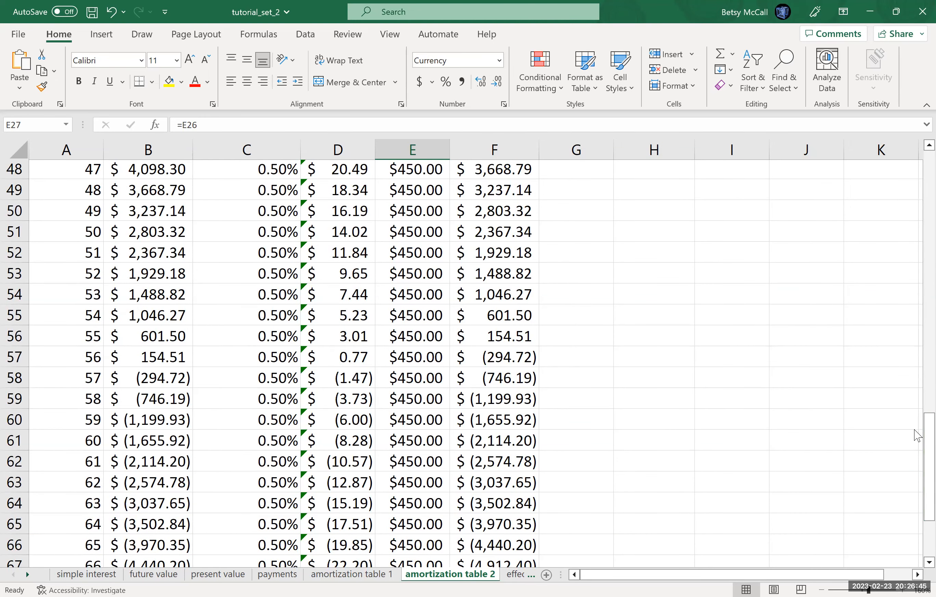
pyautogui.moveTo(915, 431); pyautogui.dragTo(918, 397)
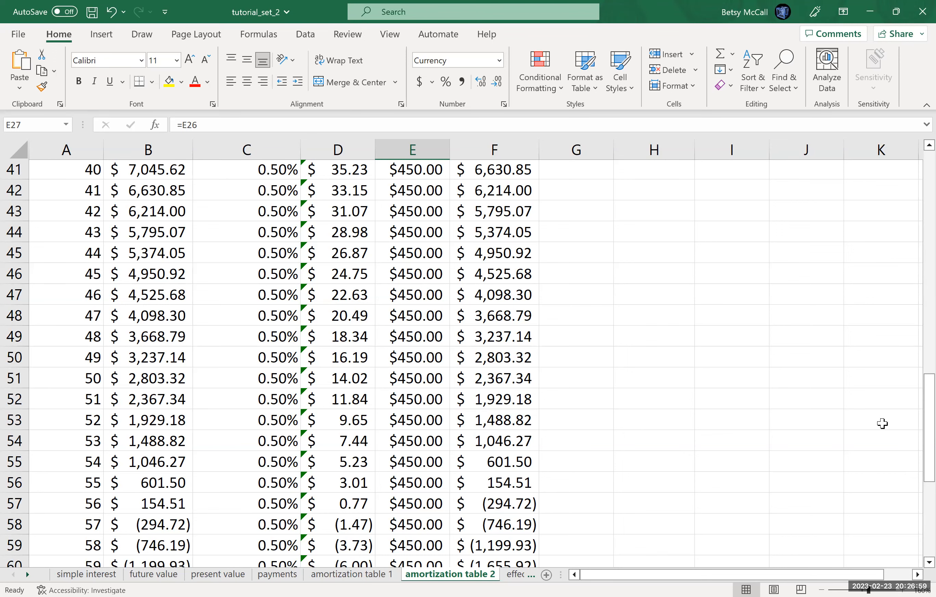
pyautogui.moveTo(919, 420); pyautogui.dragTo(915, 206)
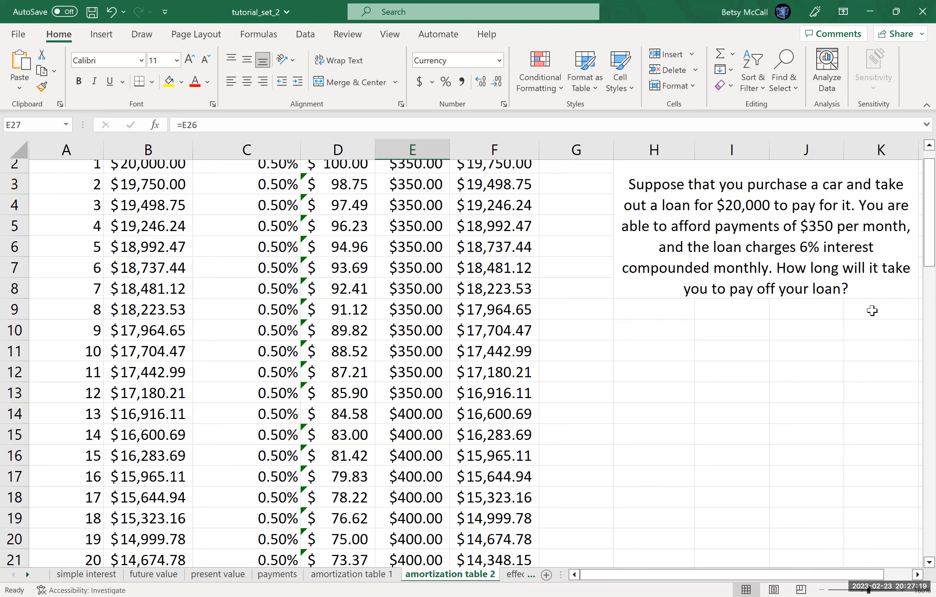
pyautogui.moveTo(917, 251); pyautogui.dragTo(918, 421)
pyautogui.moveTo(915, 450); pyautogui.dragTo(920, 185)
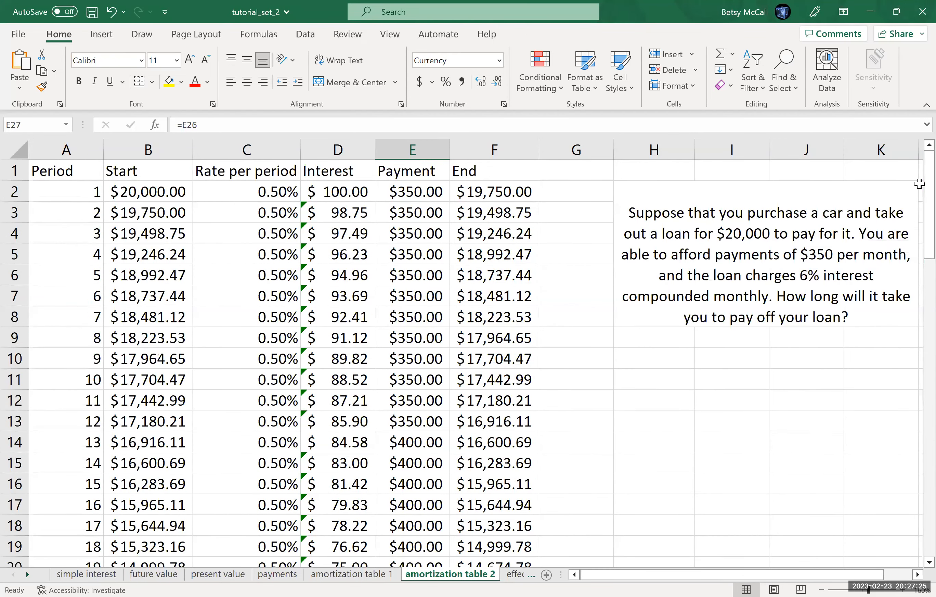